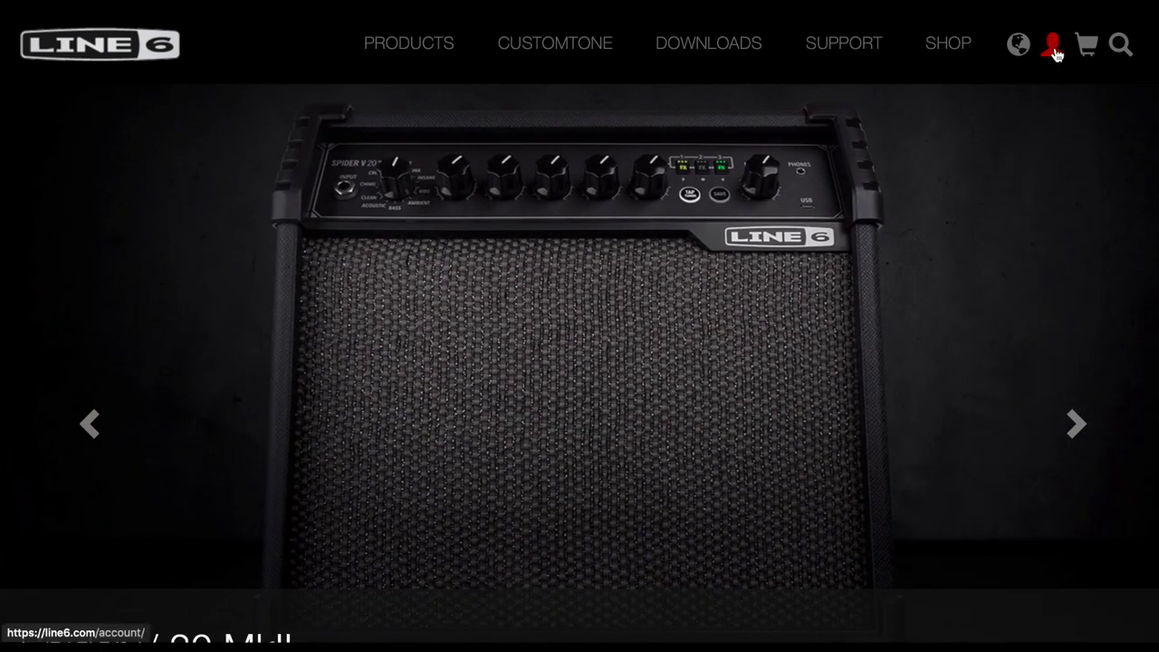
Sign out of the current Line 6 account and open the form for creating a new account
{"action": "mouse_move", "coordinate": [1056, 56]}
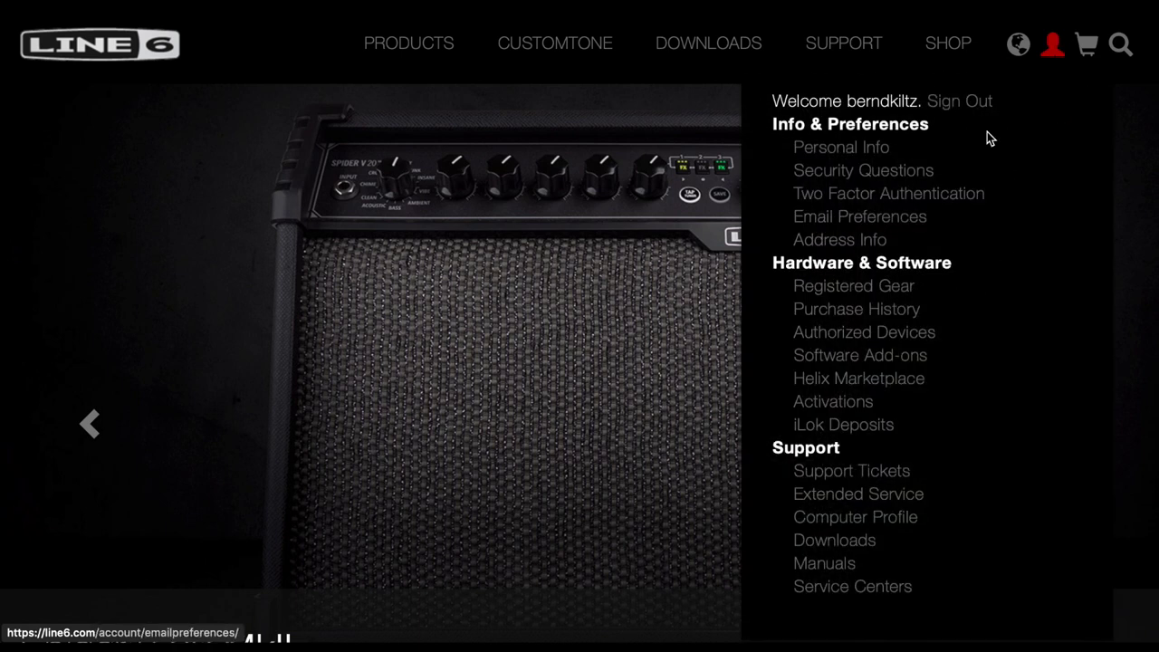
{"action": "left_click", "coordinate": [970, 108]}
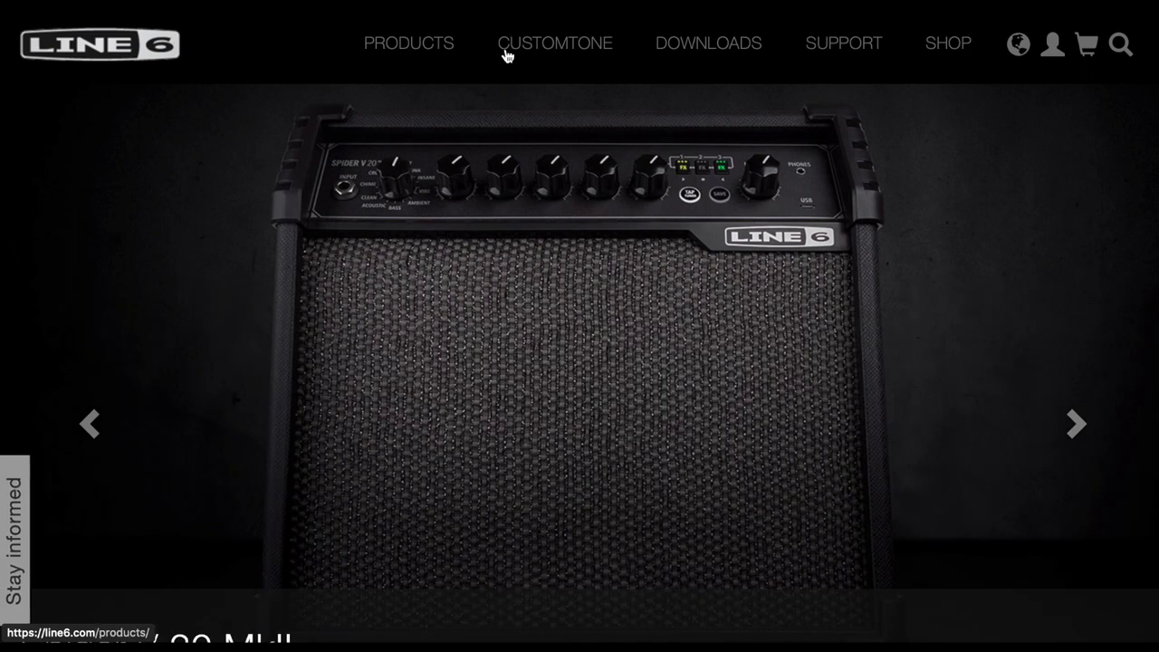
{"action": "left_click", "coordinate": [1054, 55]}
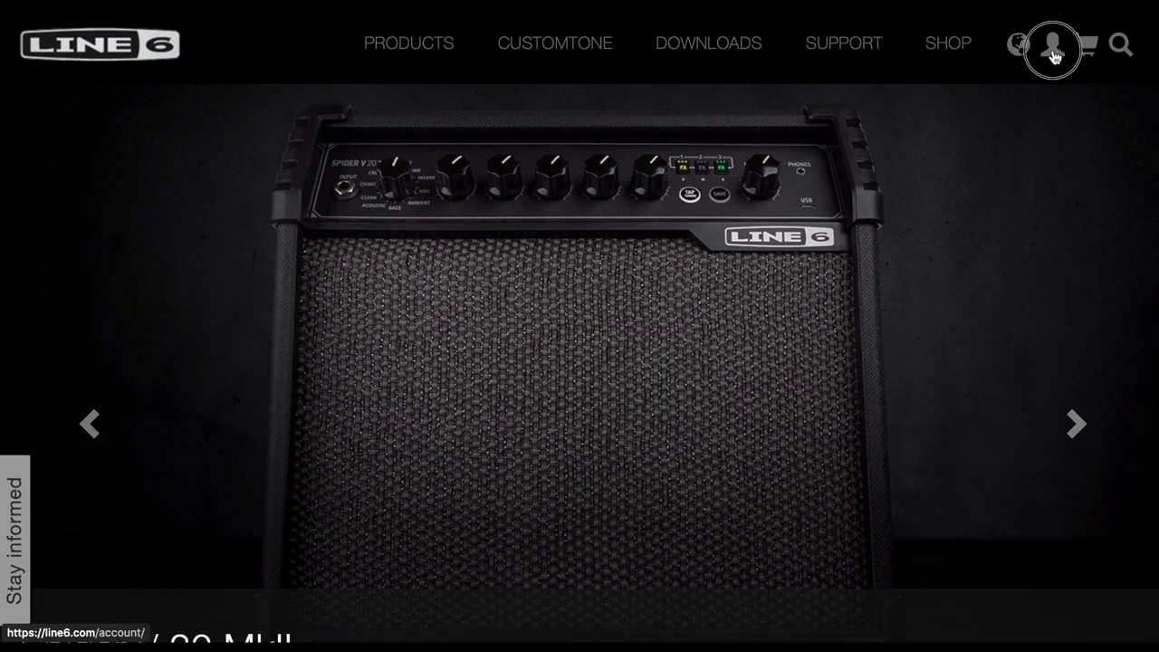
{"action": "left_click", "coordinate": [1027, 239]}
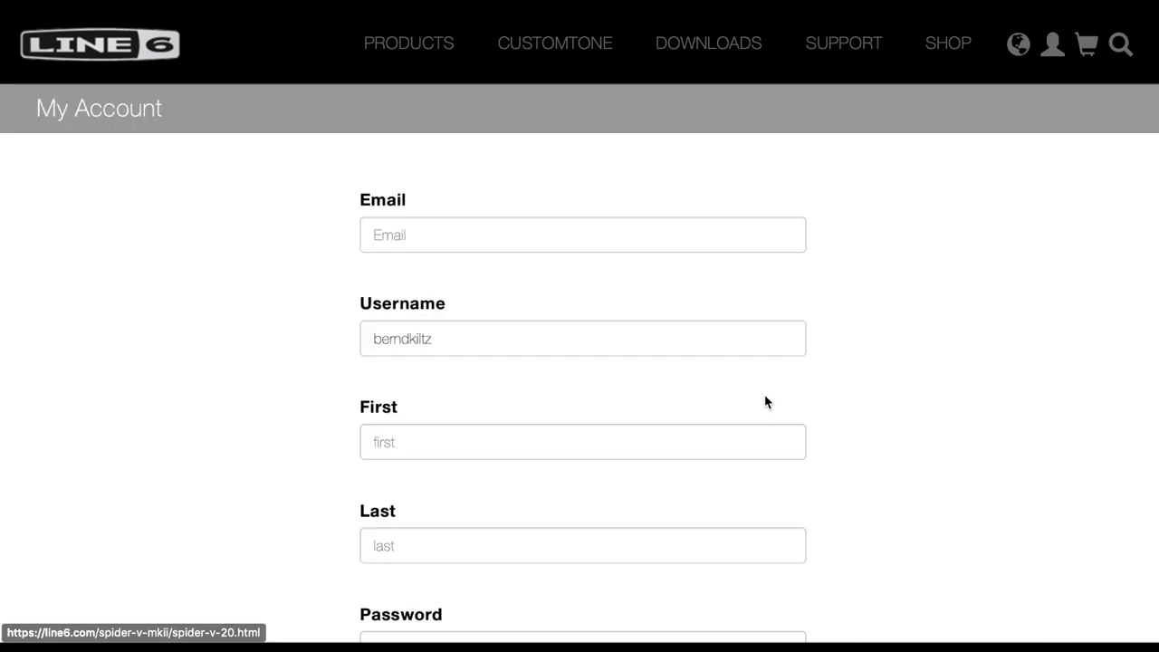
Review the registration form's required fields, country choice, promotional contact option and privacy statement without filling anything in
{"action": "left_click", "coordinate": [478, 333]}
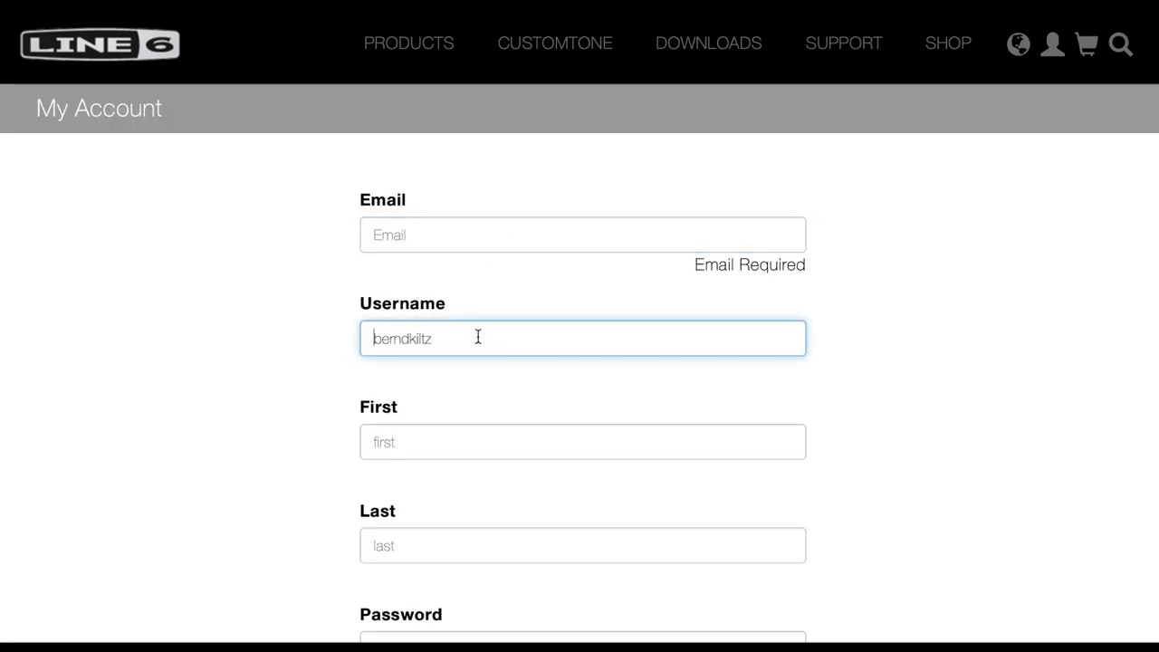
{"action": "left_click", "coordinate": [439, 437]}
{"action": "left_click", "coordinate": [448, 524]}
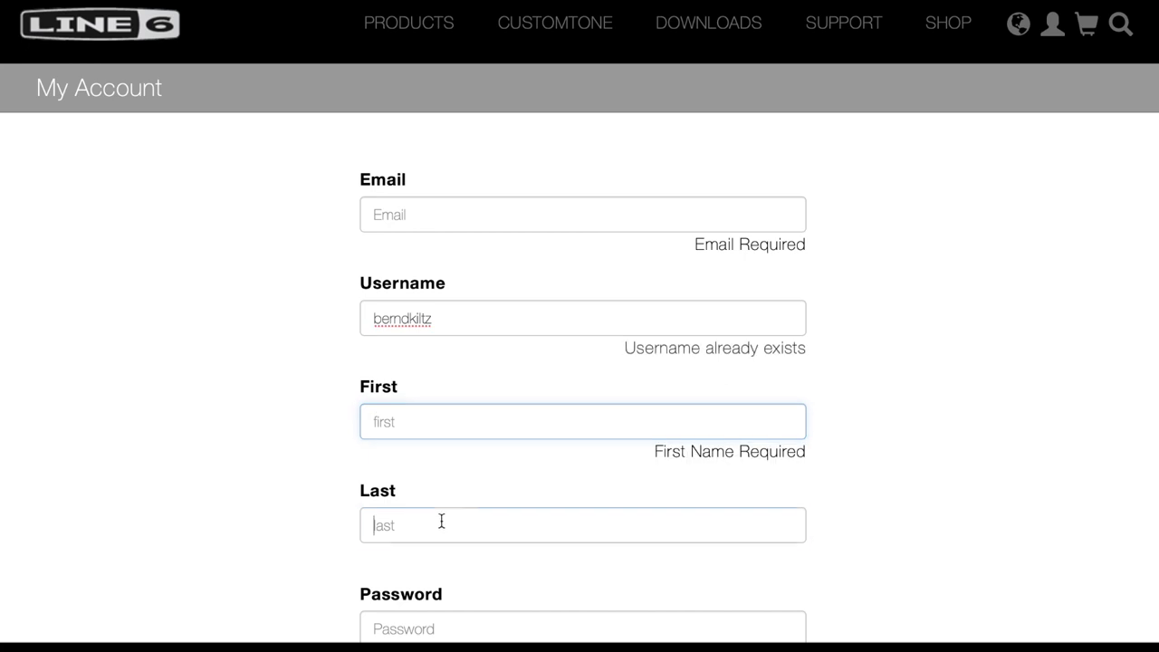
{"action": "scroll", "coordinate": [458, 507], "scroll_direction": "down", "scroll_amount": 3}
{"action": "left_click", "coordinate": [460, 494]}
{"action": "scroll", "coordinate": [460, 494], "scroll_direction": "down", "scroll_amount": 3}
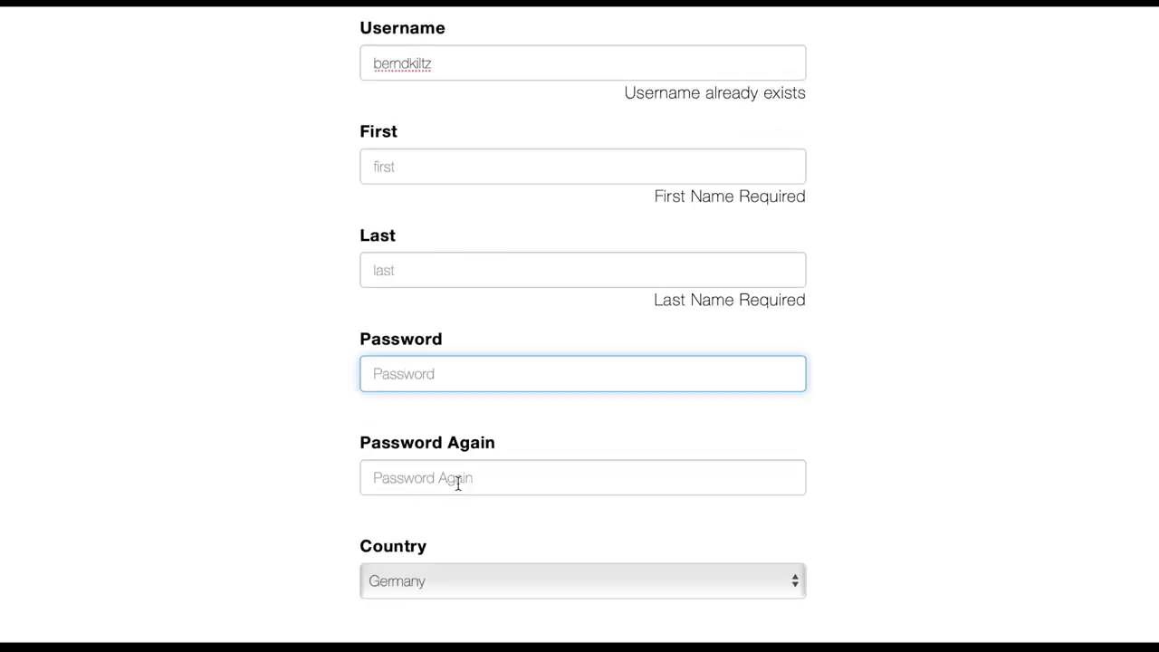
{"action": "left_click", "coordinate": [458, 484]}
{"action": "left_click", "coordinate": [446, 383]}
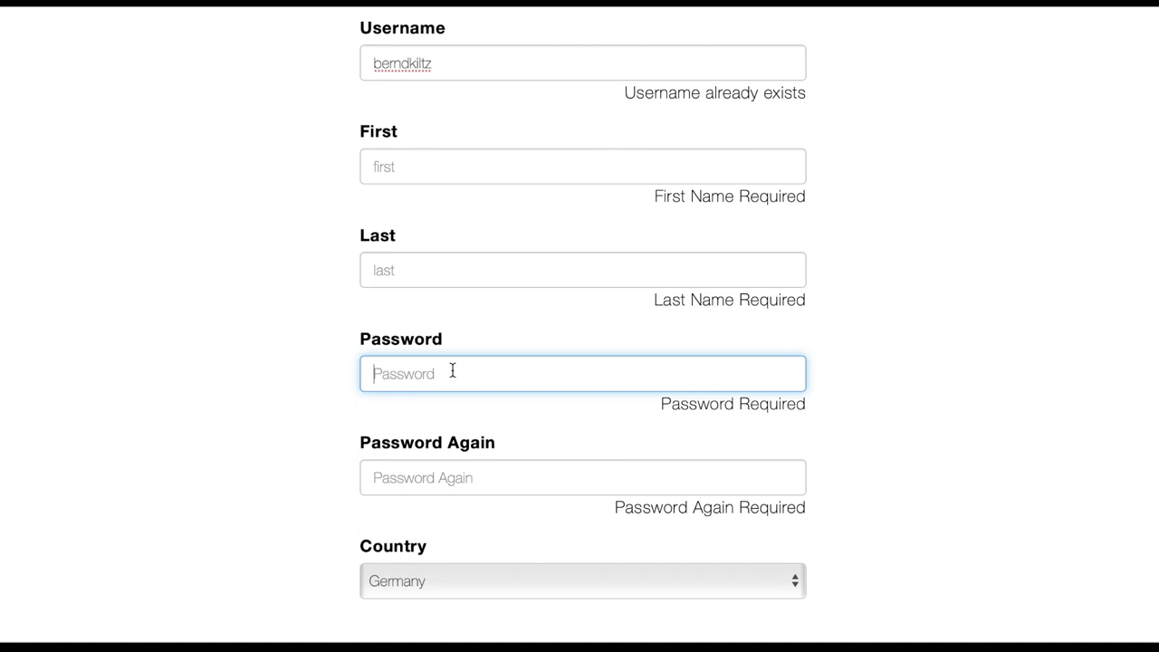
{"action": "left_click", "coordinate": [477, 474]}
{"action": "scroll", "coordinate": [479, 482], "scroll_direction": "down", "scroll_amount": 1}
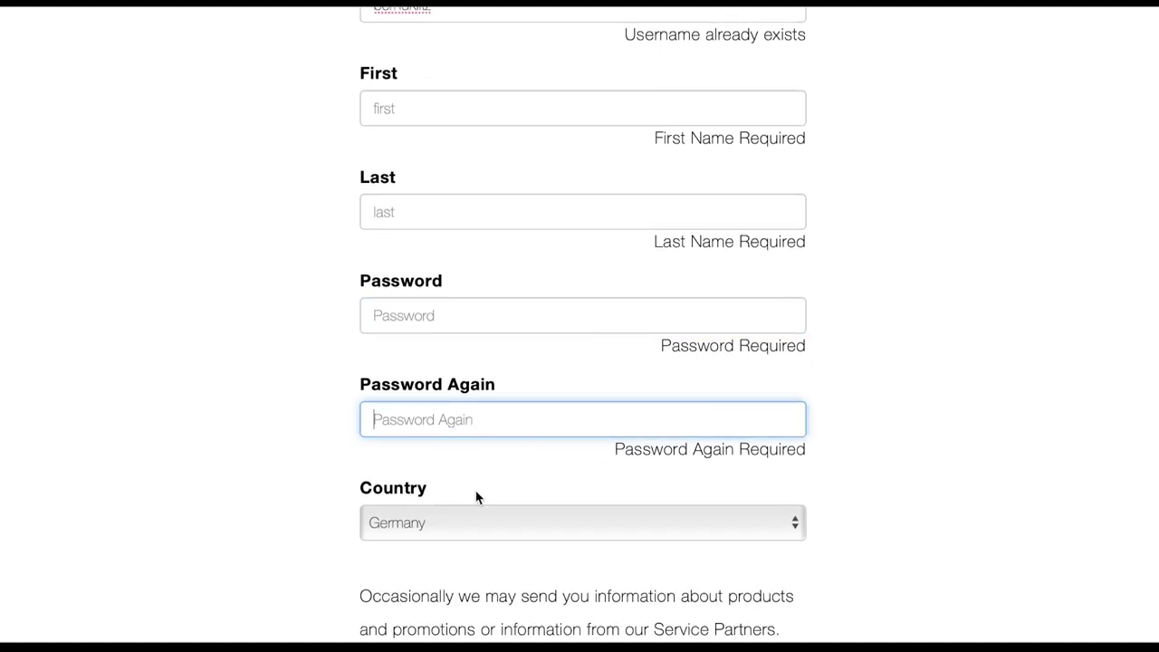
{"action": "scroll", "coordinate": [476, 491], "scroll_direction": "down", "scroll_amount": 10}
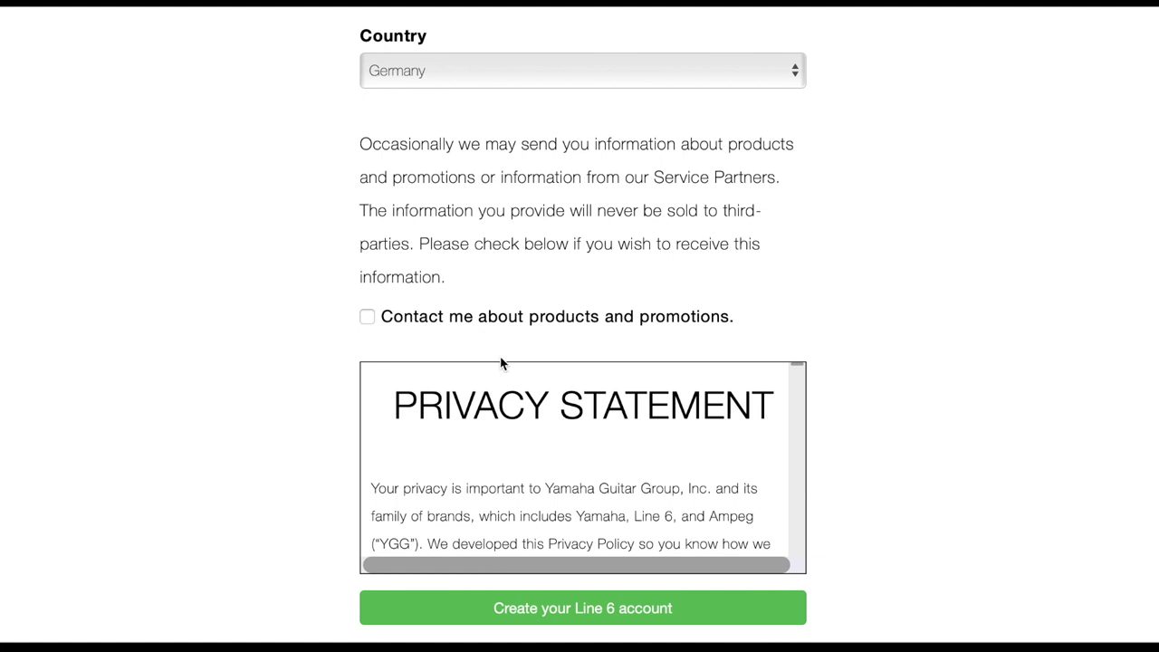
{"action": "left_click", "coordinate": [370, 324]}
{"action": "scroll", "coordinate": [435, 280], "scroll_direction": "down", "scroll_amount": 3}
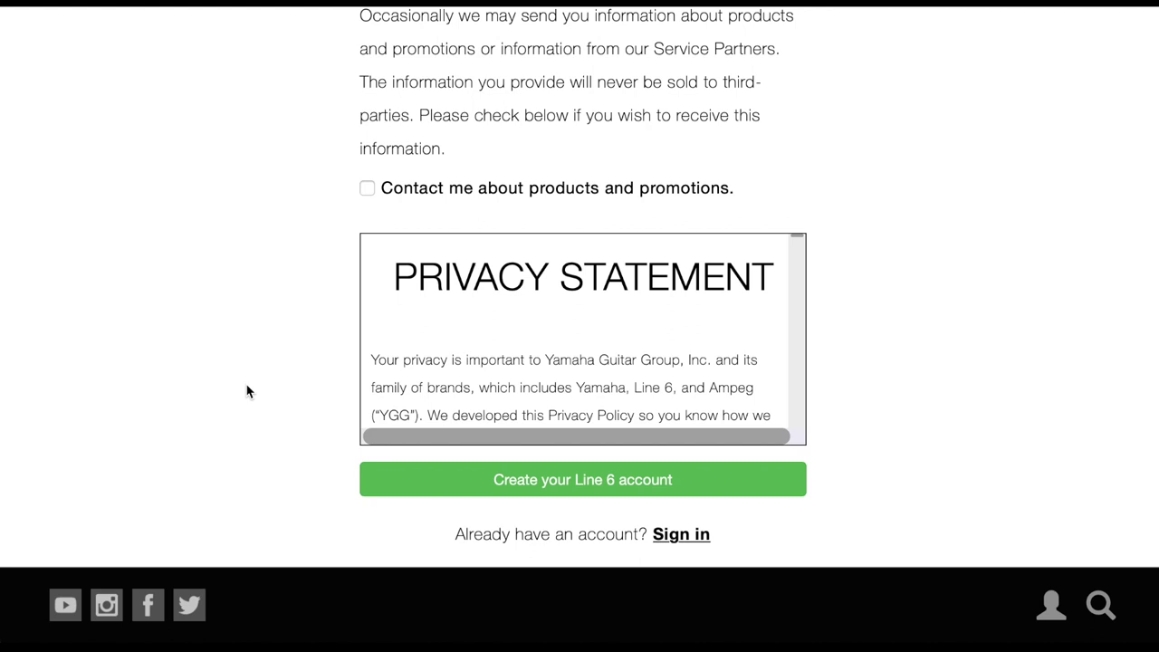
{"action": "scroll", "coordinate": [517, 351], "scroll_direction": "up", "scroll_amount": 10}
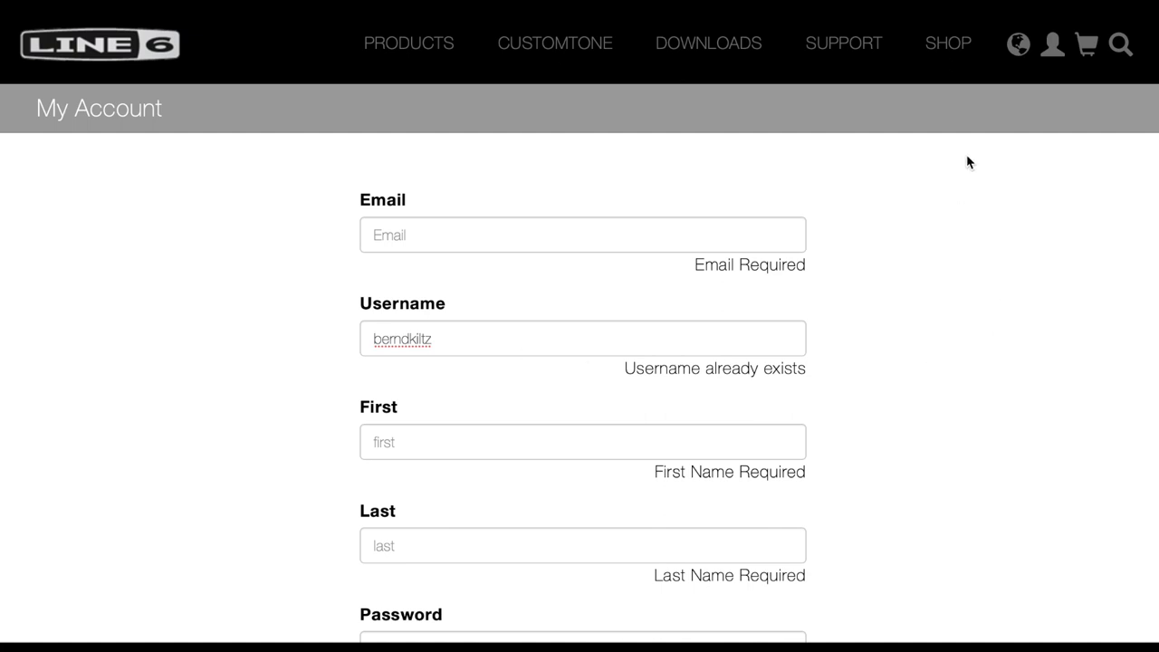
Sign in to the existing Line 6 account, filling in the username and account password from Enpass
{"action": "left_click", "coordinate": [1055, 52]}
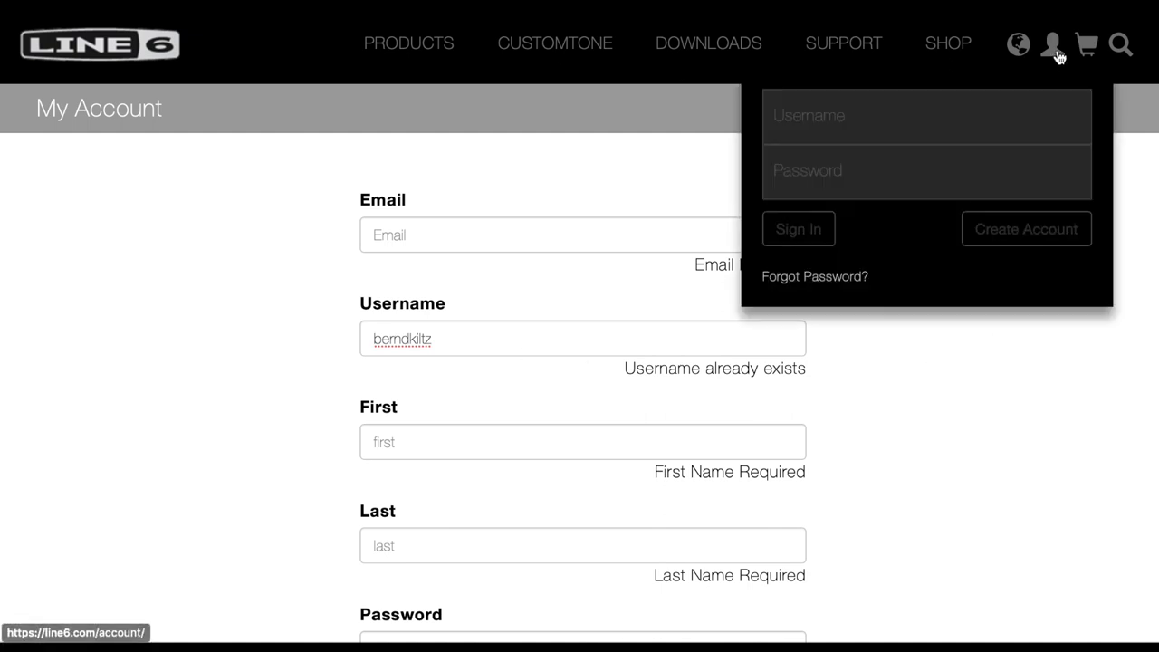
{"action": "left_click", "coordinate": [833, 116]}
{"action": "right_click", "coordinate": [833, 117]}
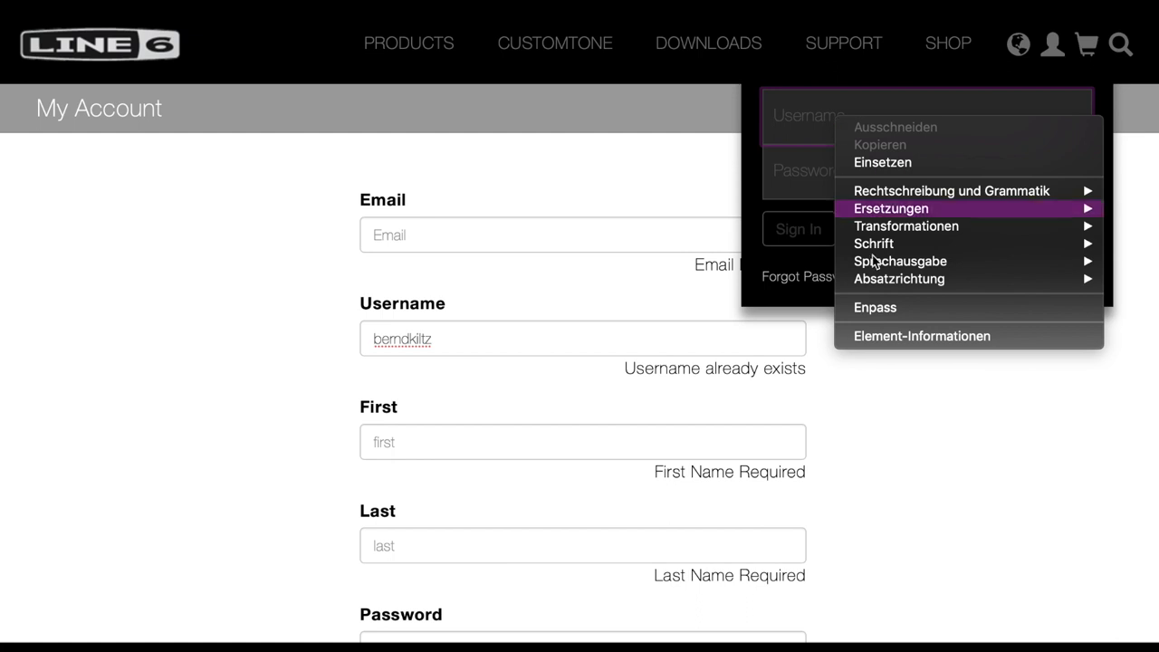
{"action": "left_click", "coordinate": [875, 308]}
{"action": "left_click", "coordinate": [938, 424]}
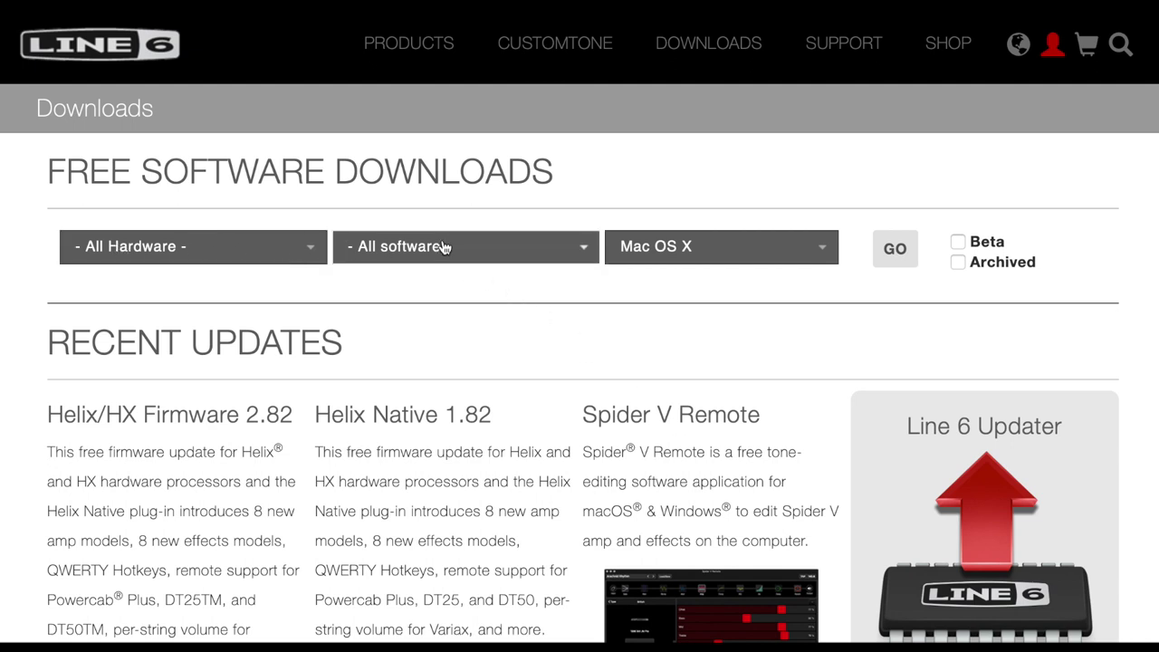
Set the hardware filter of the free software downloads to HX Stomp
{"action": "left_click", "coordinate": [155, 250]}
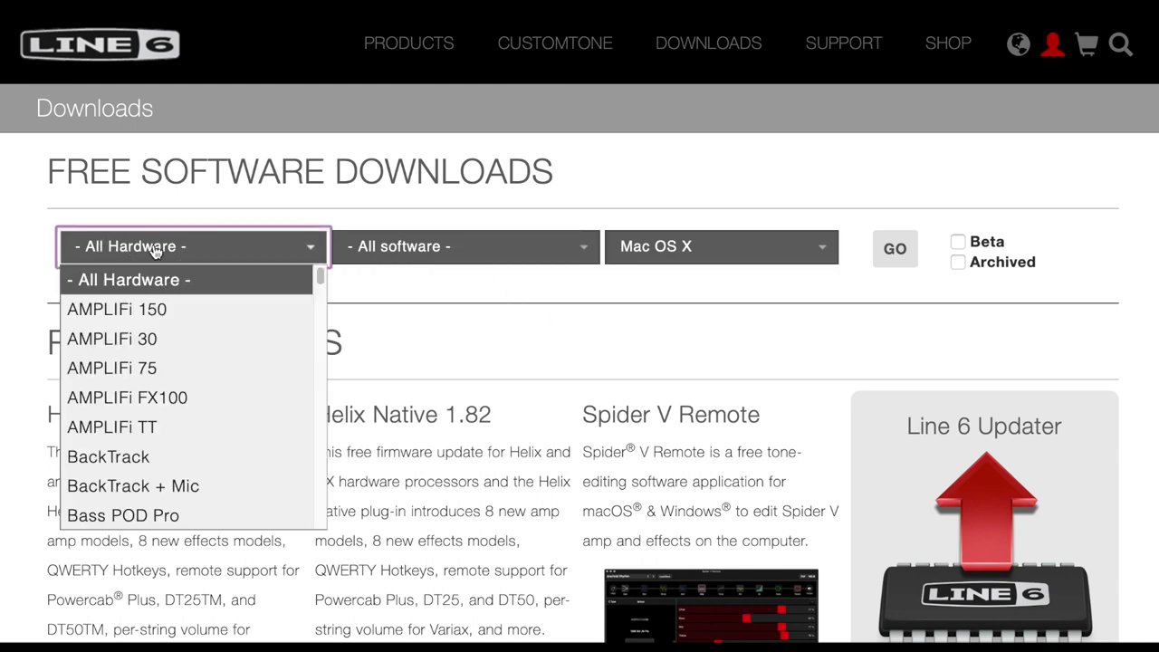
{"action": "scroll", "coordinate": [146, 406], "scroll_direction": "down", "scroll_amount": 6}
{"action": "scroll", "coordinate": [146, 407], "scroll_direction": "down", "scroll_amount": 6}
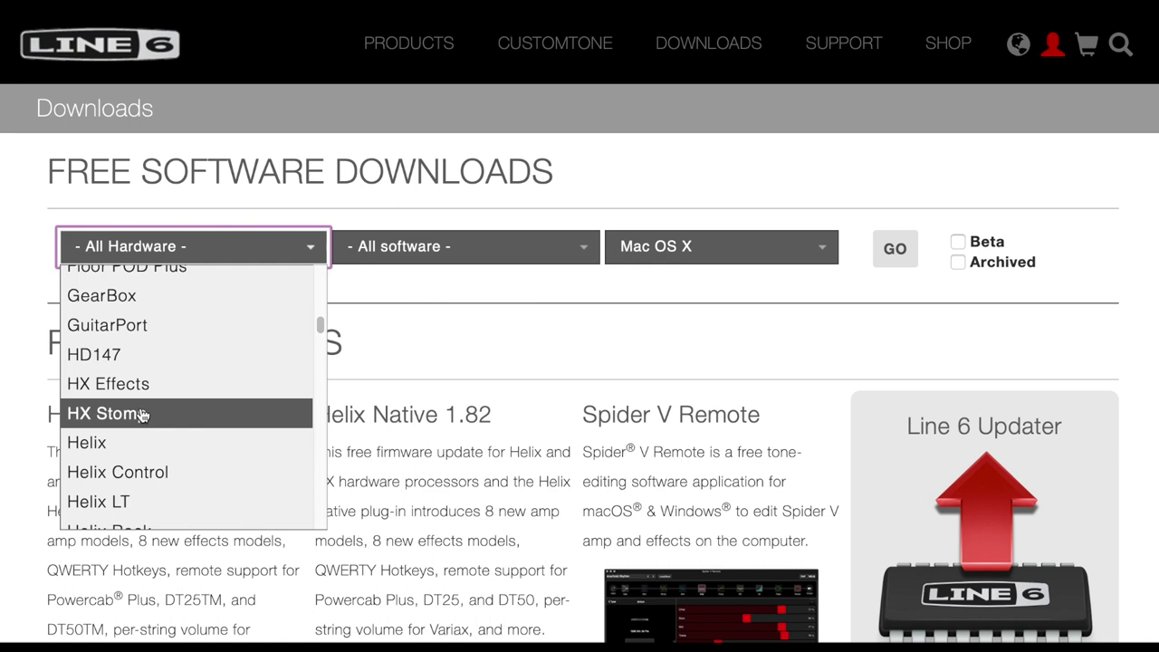
{"action": "scroll", "coordinate": [241, 444], "scroll_direction": "down", "scroll_amount": 1}
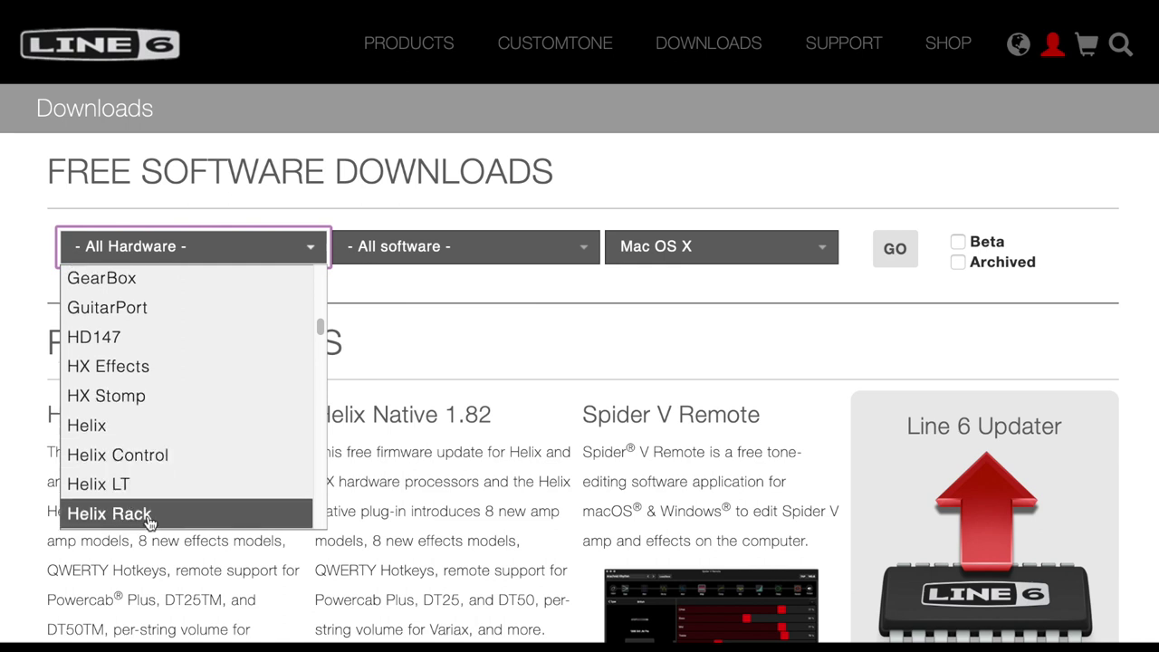
{"action": "left_click", "coordinate": [103, 395]}
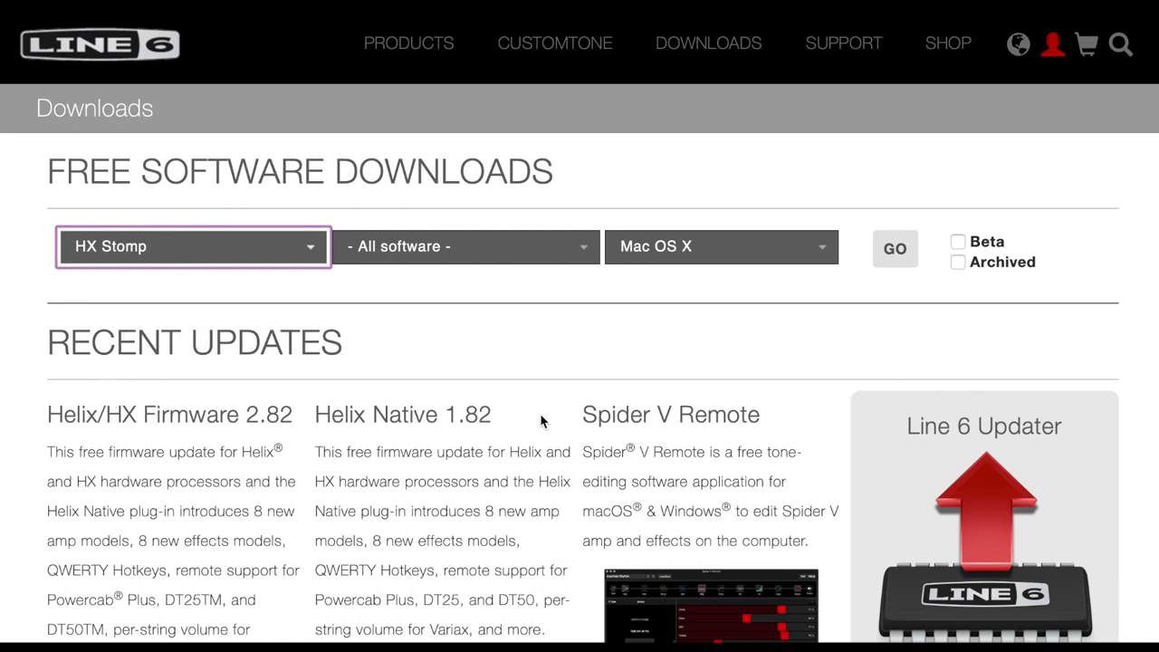
Check the software and operating system filter options, keep all software and Mac OS X, and run the download search
{"action": "left_click", "coordinate": [485, 257]}
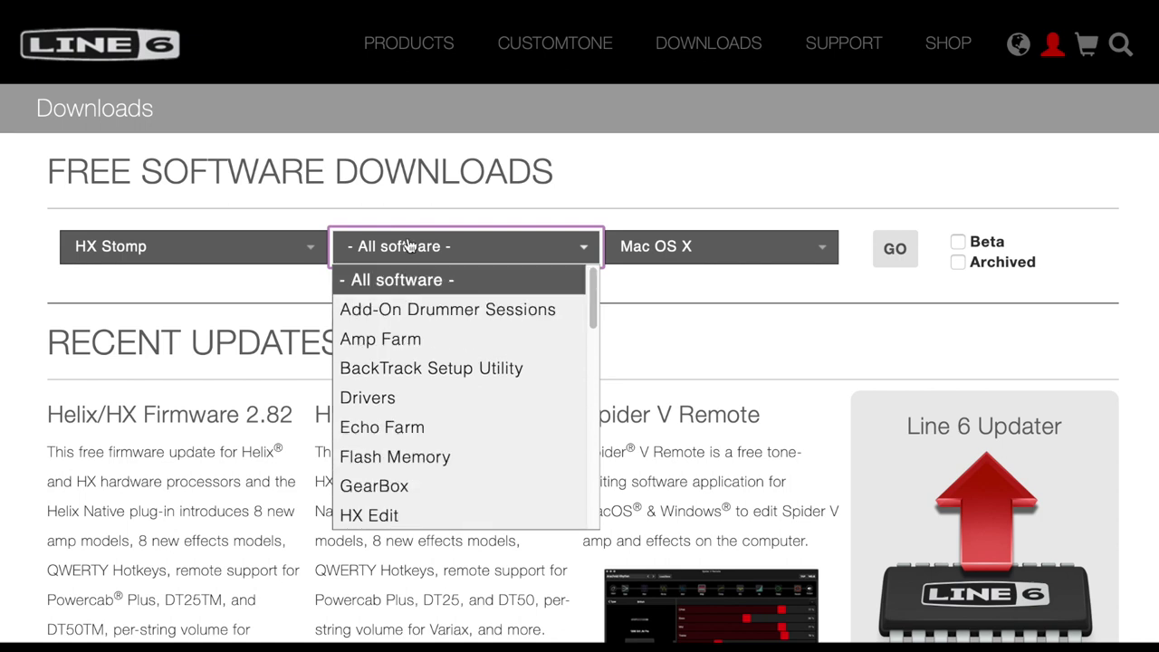
{"action": "left_click", "coordinate": [434, 251]}
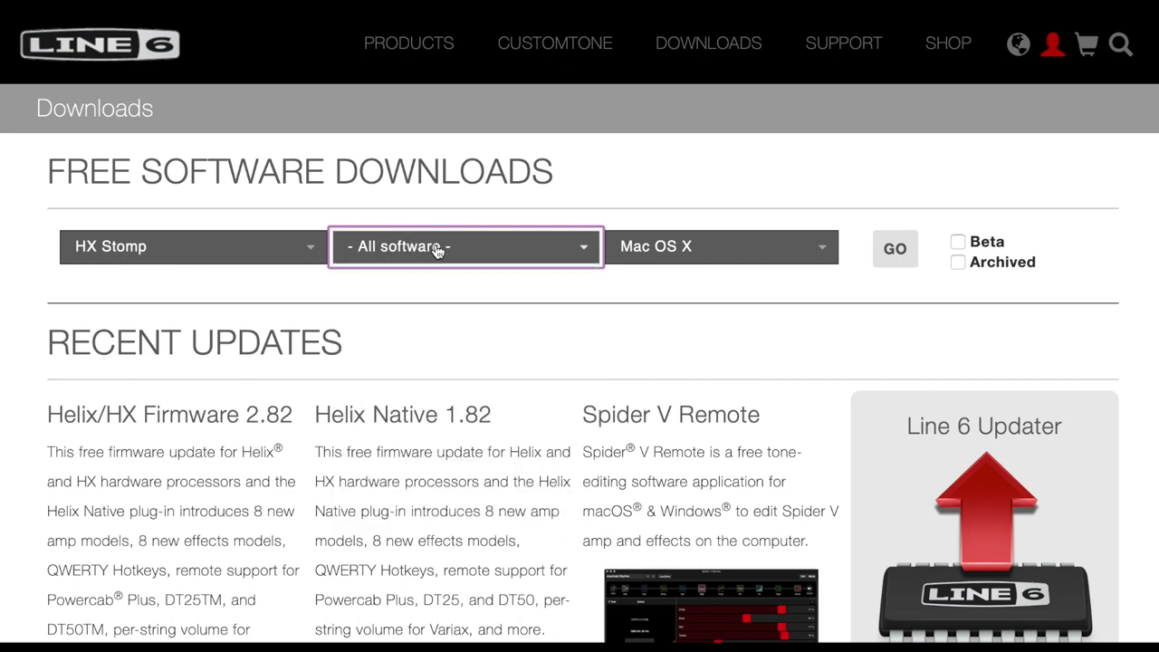
{"action": "left_click", "coordinate": [697, 248]}
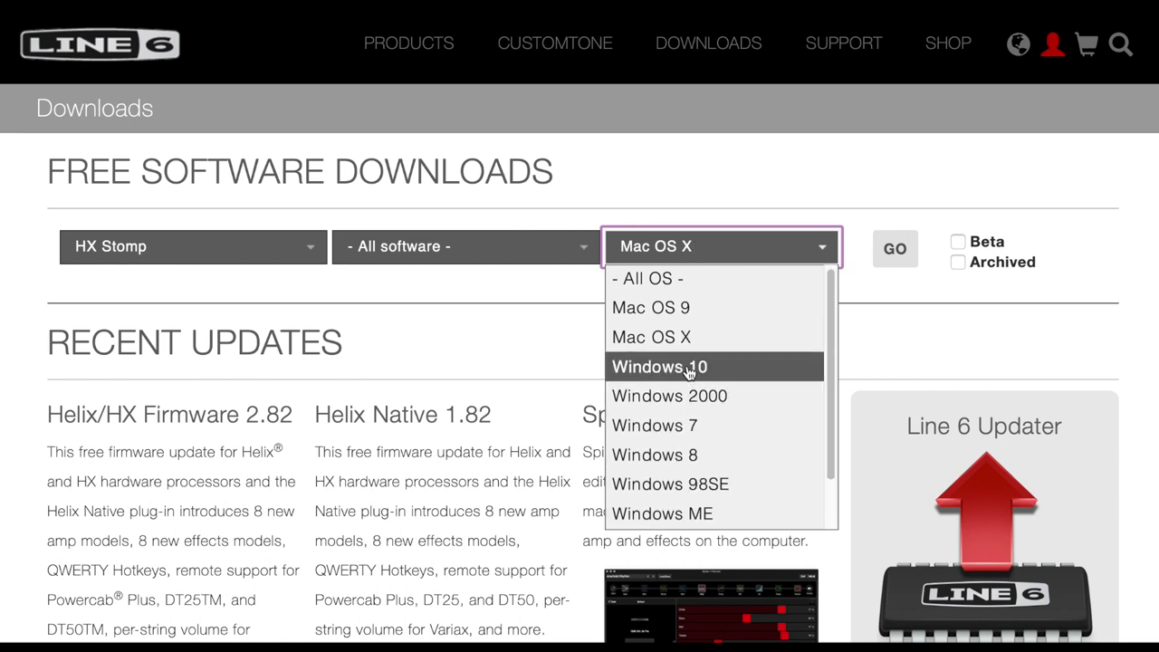
{"action": "left_click", "coordinate": [679, 248]}
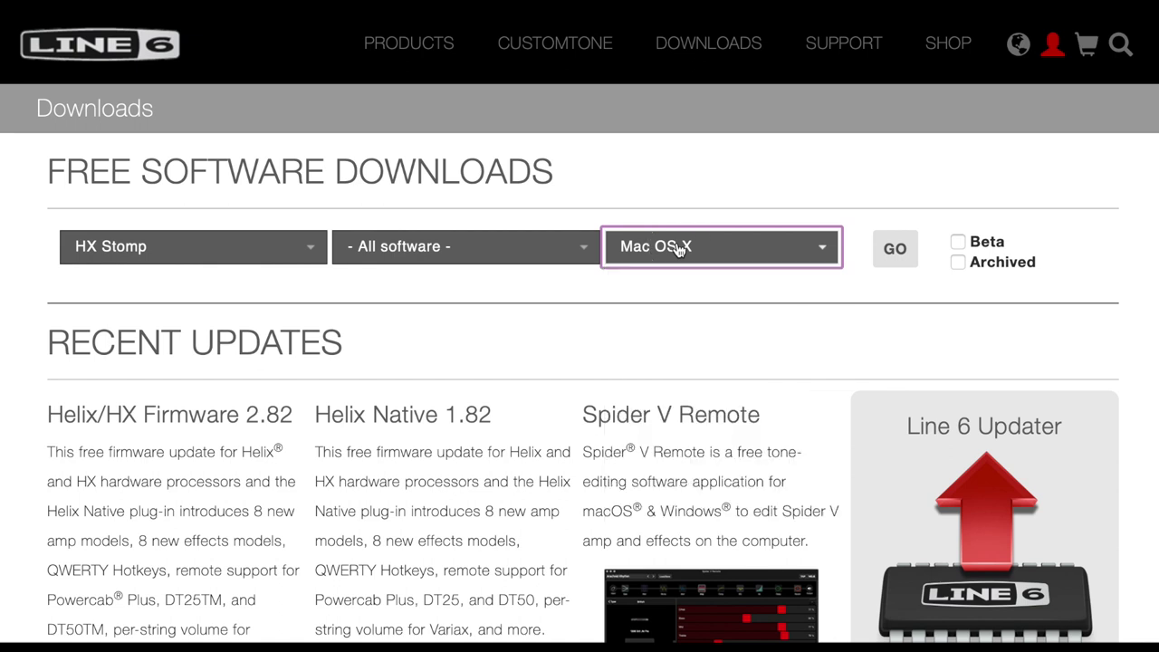
{"action": "left_click", "coordinate": [896, 254]}
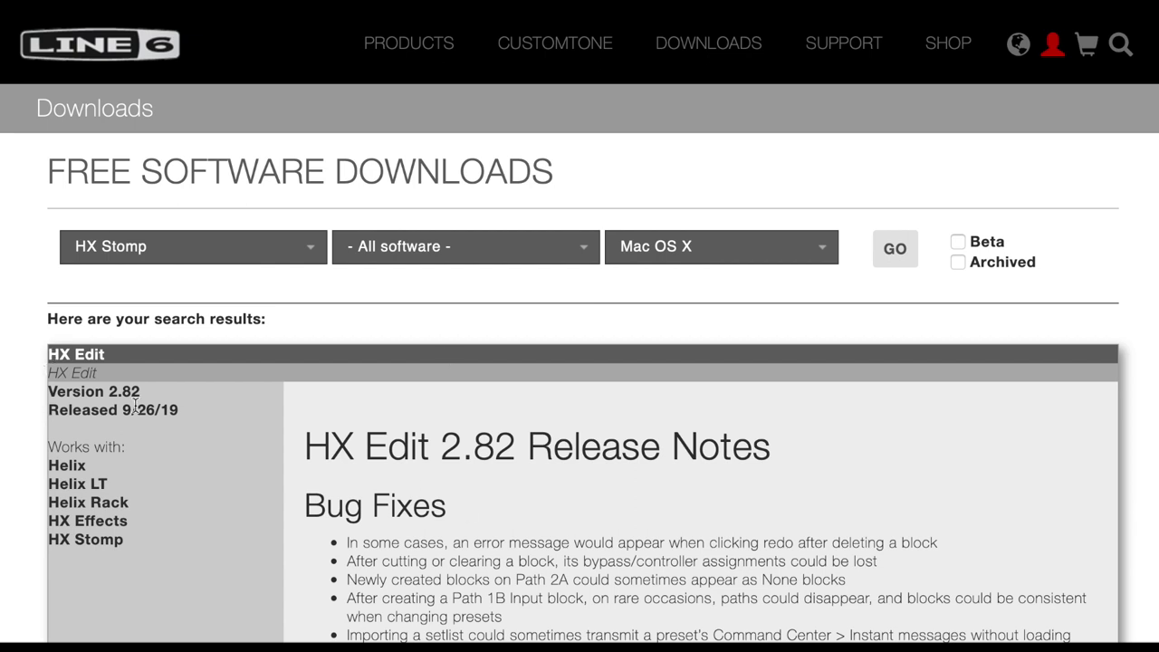
Request the HX Edit 2.82 download from the search results and accept the End User License Agreement
{"action": "scroll", "coordinate": [296, 450], "scroll_direction": "down", "scroll_amount": 5}
{"action": "scroll", "coordinate": [186, 211], "scroll_direction": "up", "scroll_amount": 5}
{"action": "scroll", "coordinate": [389, 485], "scroll_direction": "down", "scroll_amount": 6}
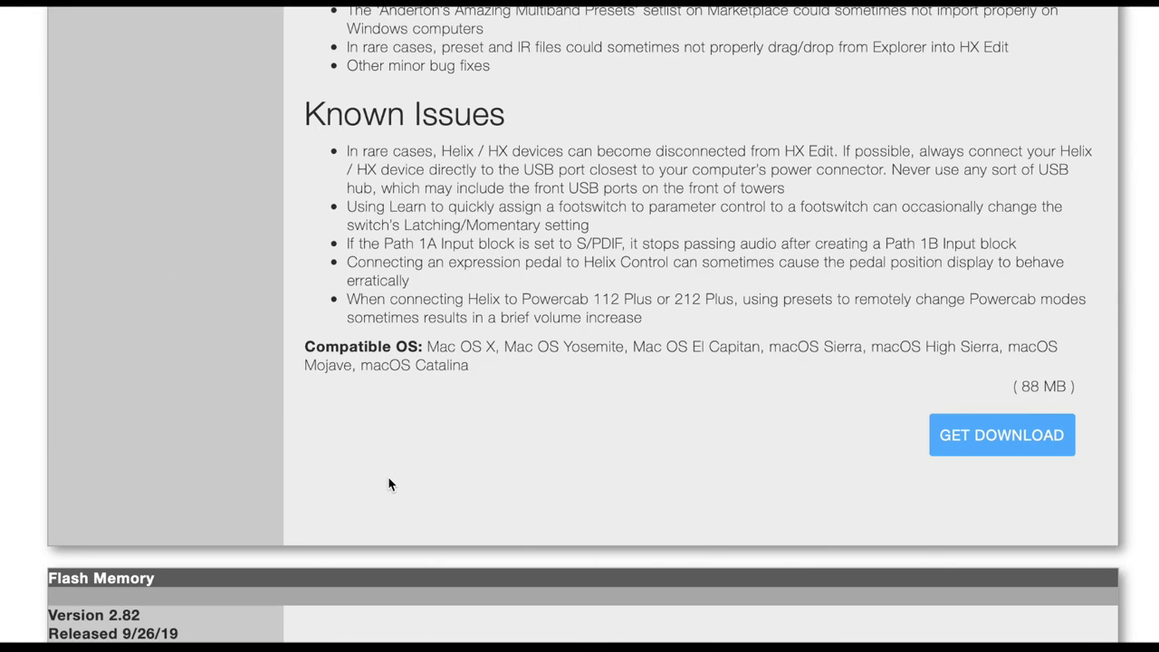
{"action": "scroll", "coordinate": [453, 453], "scroll_direction": "up", "scroll_amount": 1}
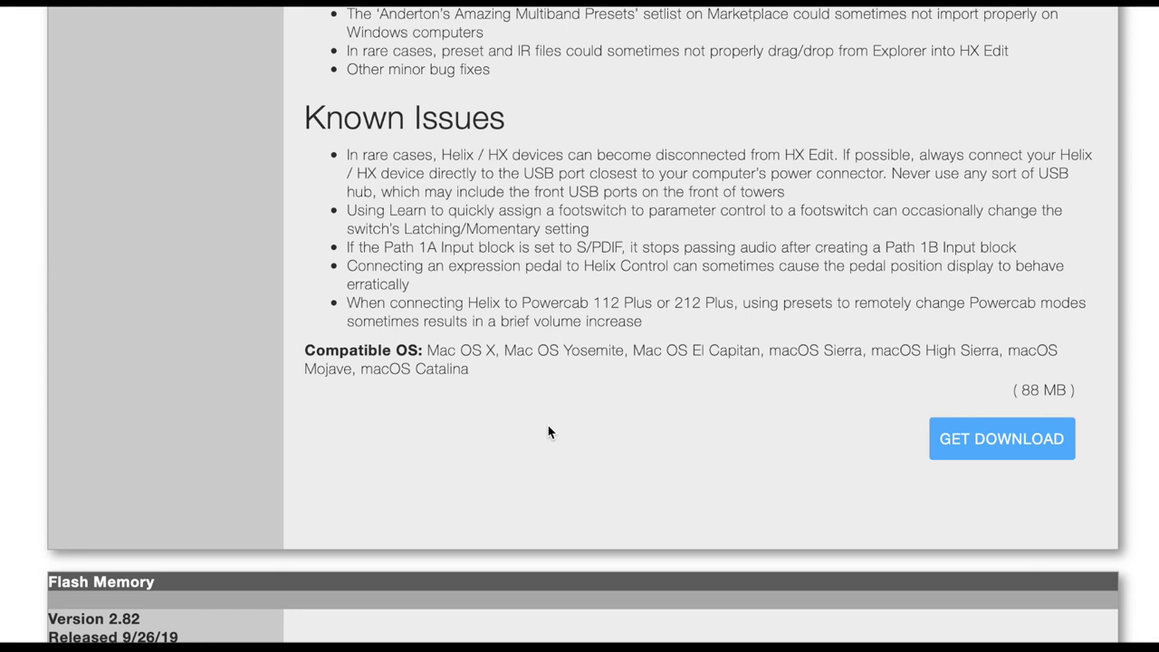
{"action": "left_click", "coordinate": [1016, 438]}
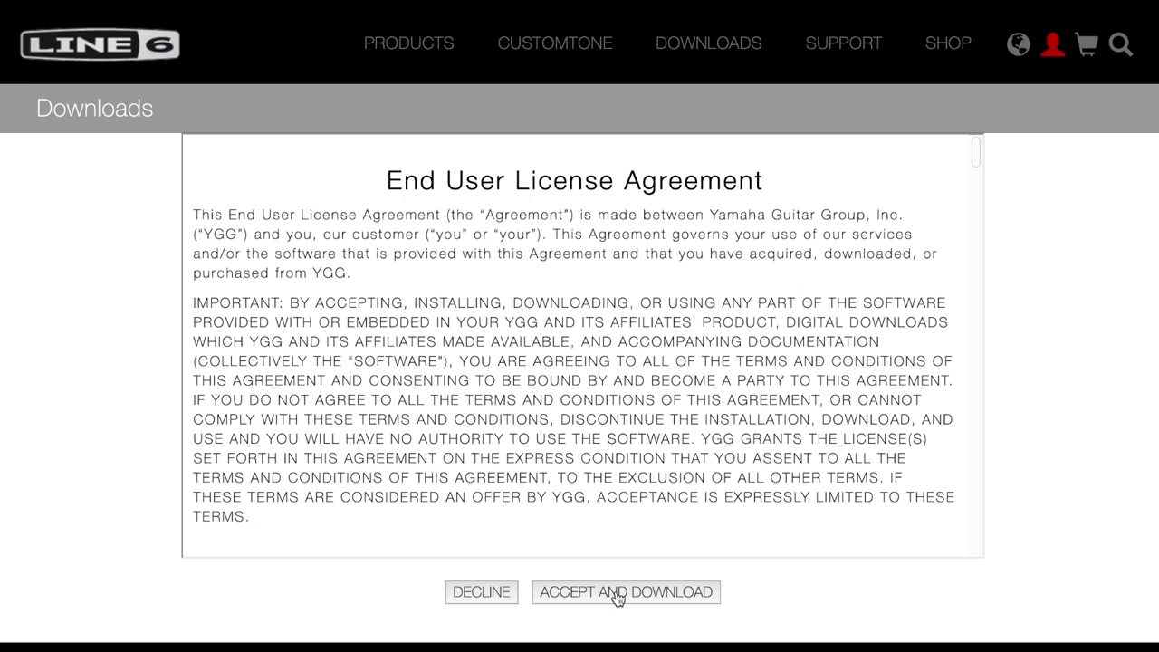
{"action": "left_click", "coordinate": [631, 594]}
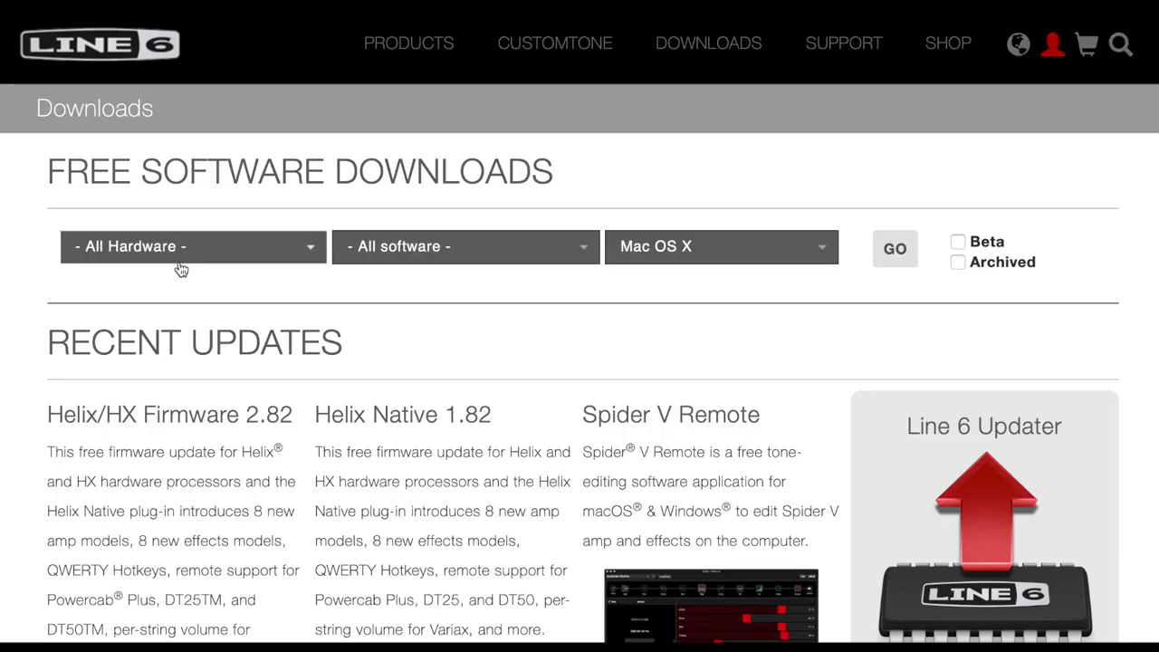
Search the downloads again for HX Stomp with all software on Mac OS X
{"action": "left_click", "coordinate": [209, 251]}
{"action": "scroll", "coordinate": [145, 448], "scroll_direction": "down", "scroll_amount": 10}
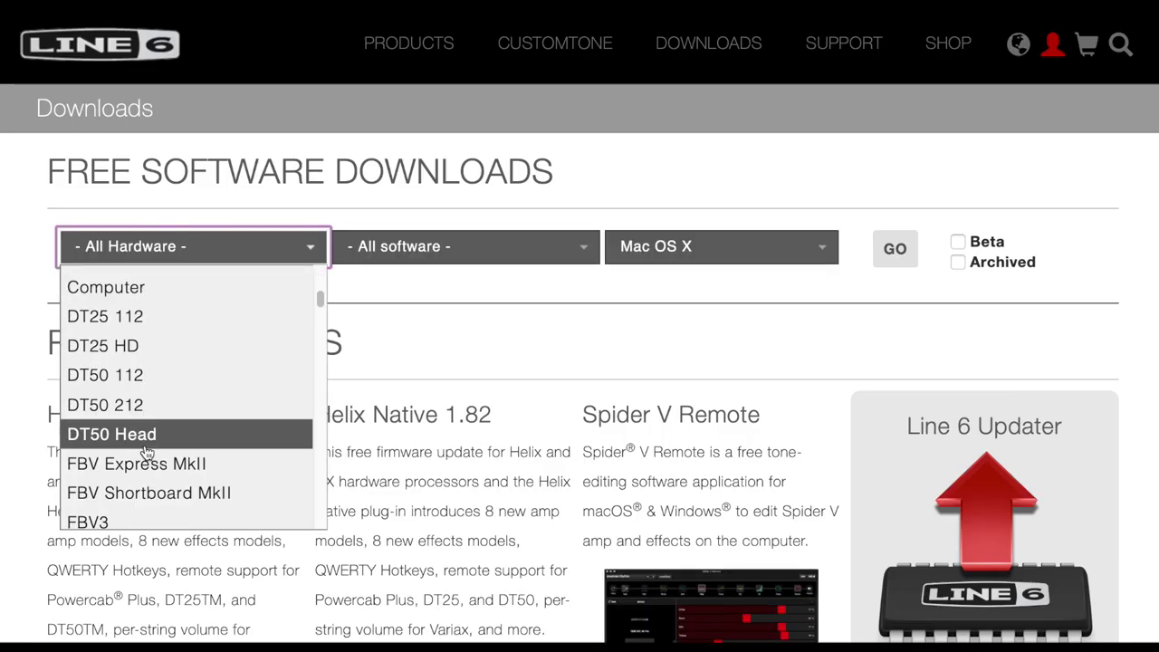
{"action": "scroll", "coordinate": [145, 450], "scroll_direction": "down", "scroll_amount": 4}
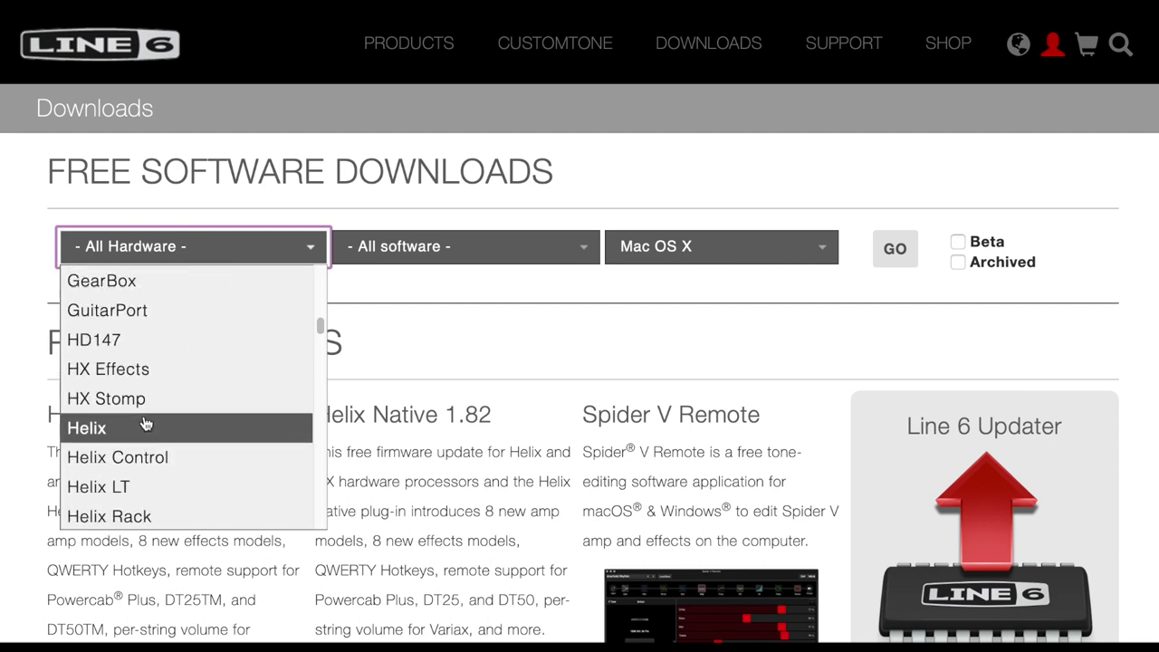
{"action": "left_click", "coordinate": [145, 399]}
{"action": "left_click", "coordinate": [889, 256]}
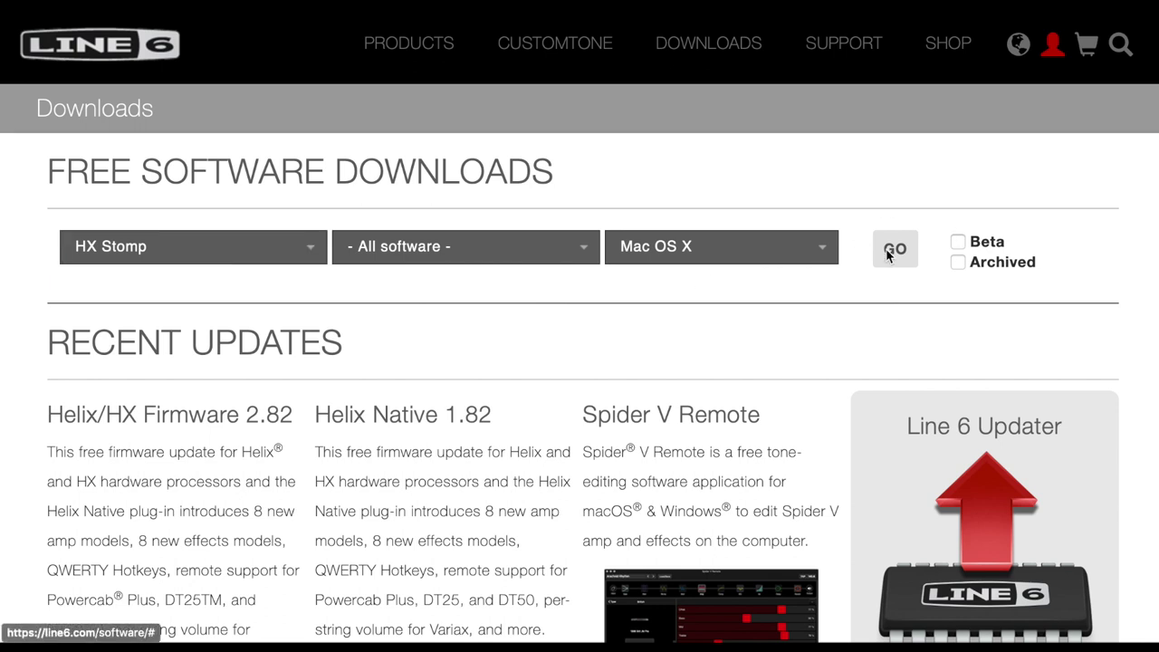
{"action": "left_click", "coordinate": [889, 255]}
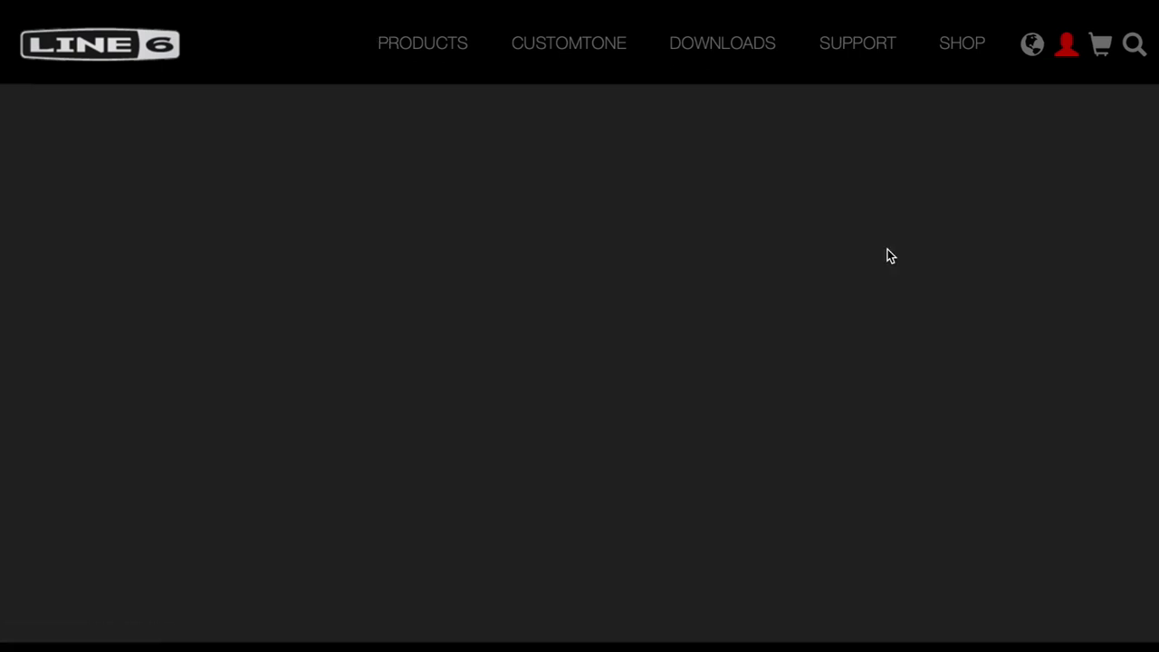
Locate the HX Edit download and the Flash Memory 2.82 entry below it in the search results
{"action": "scroll", "coordinate": [410, 448], "scroll_direction": "down", "scroll_amount": 10}
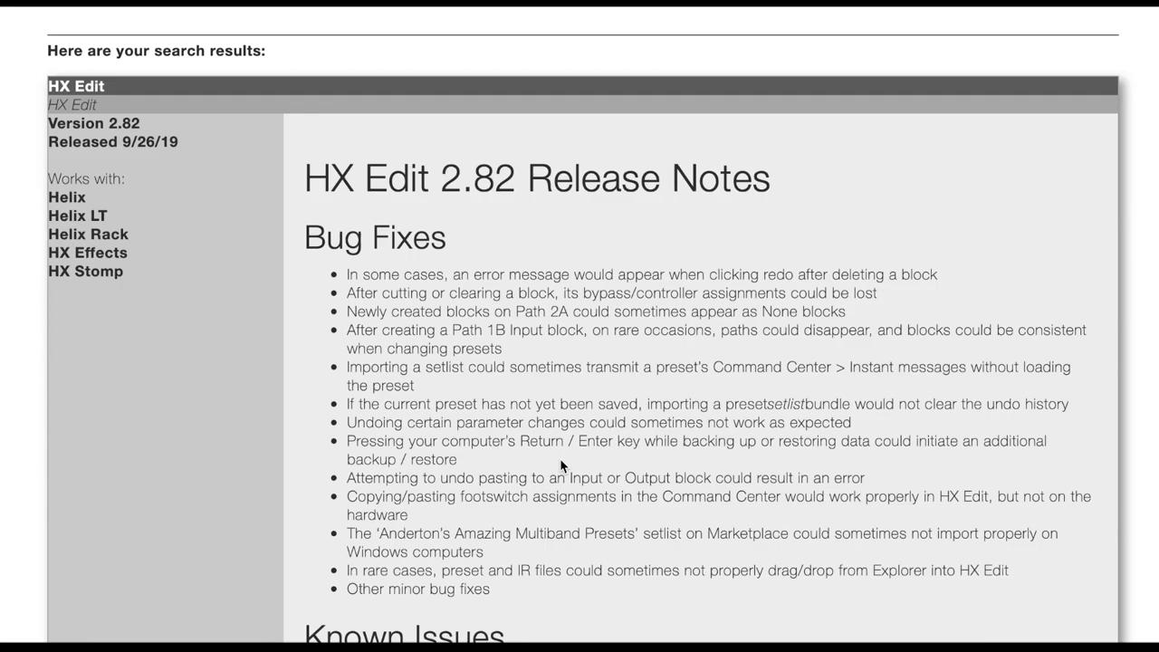
{"action": "right_click", "coordinate": [1022, 315]}
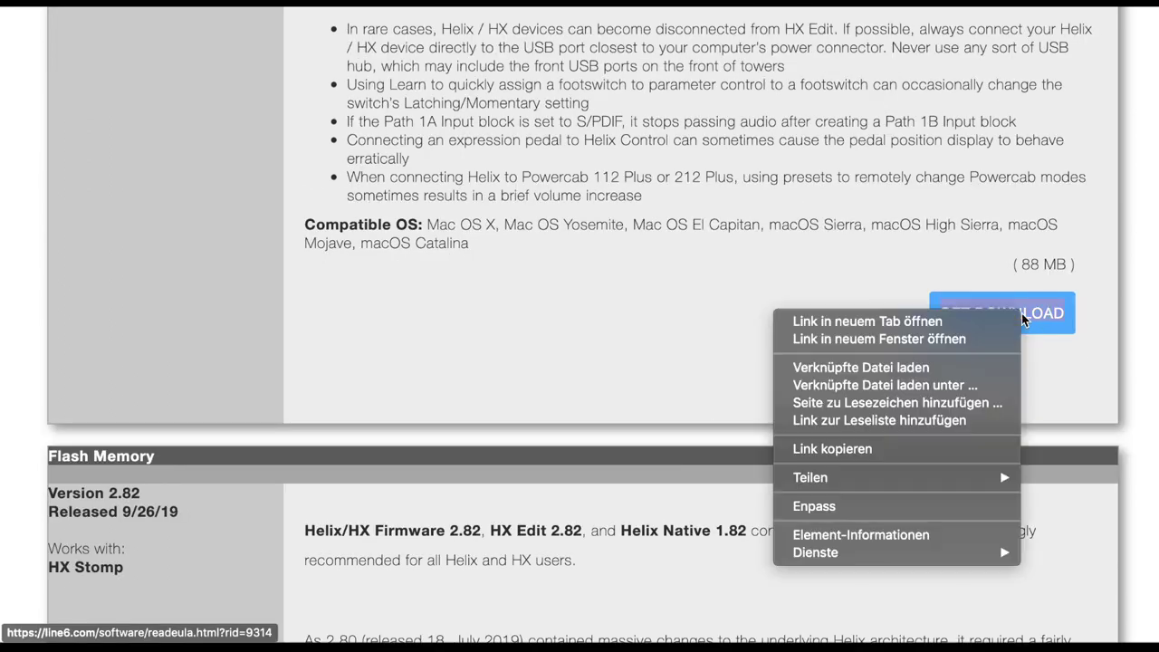
{"action": "left_click", "coordinate": [606, 306]}
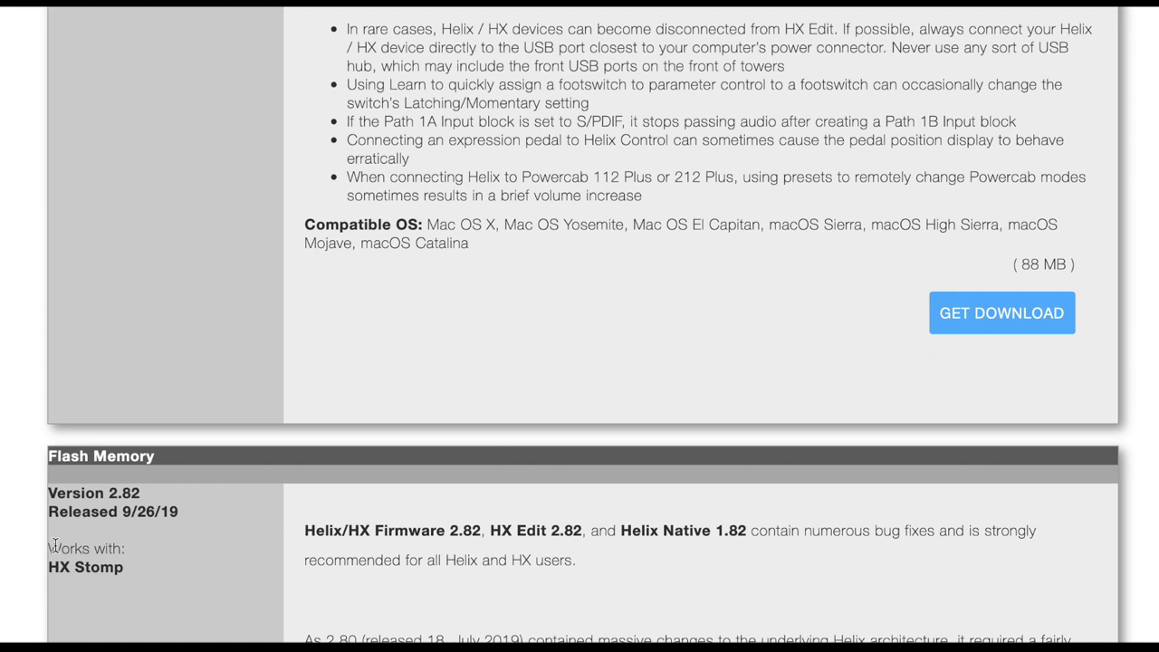
Find the Line 6 Updater 1.18 entry in the search results and open its download link in a new tab
{"action": "scroll", "coordinate": [455, 486], "scroll_direction": "down", "scroll_amount": 6}
{"action": "scroll", "coordinate": [456, 486], "scroll_direction": "down", "scroll_amount": 15}
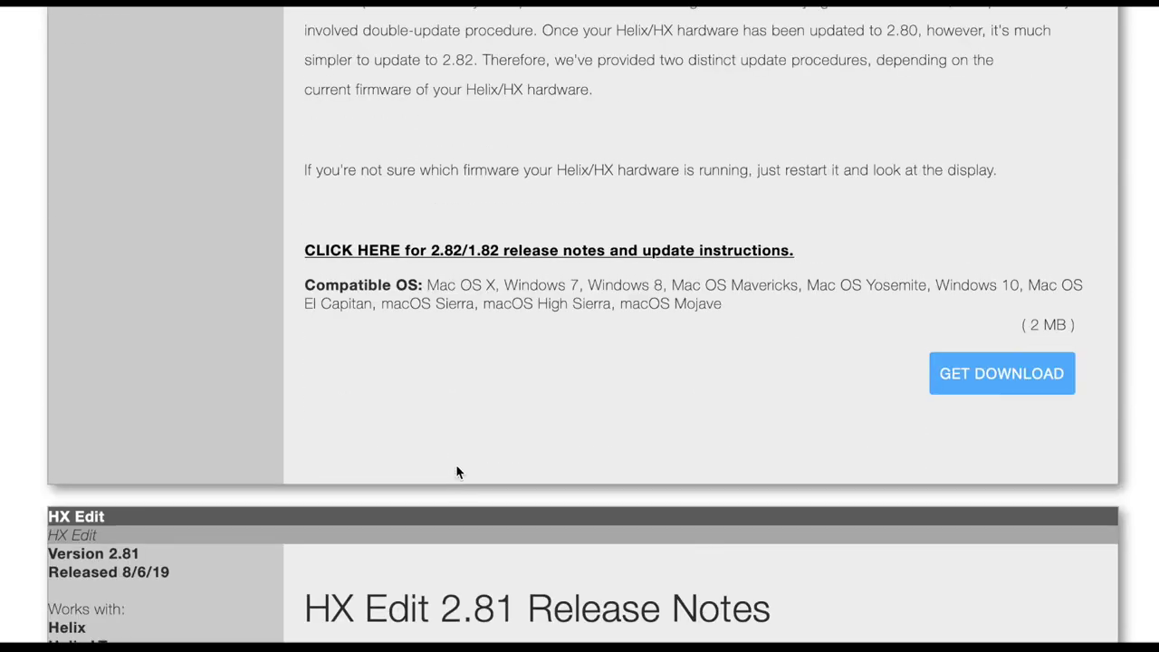
{"action": "scroll", "coordinate": [453, 462], "scroll_direction": "down", "scroll_amount": 15}
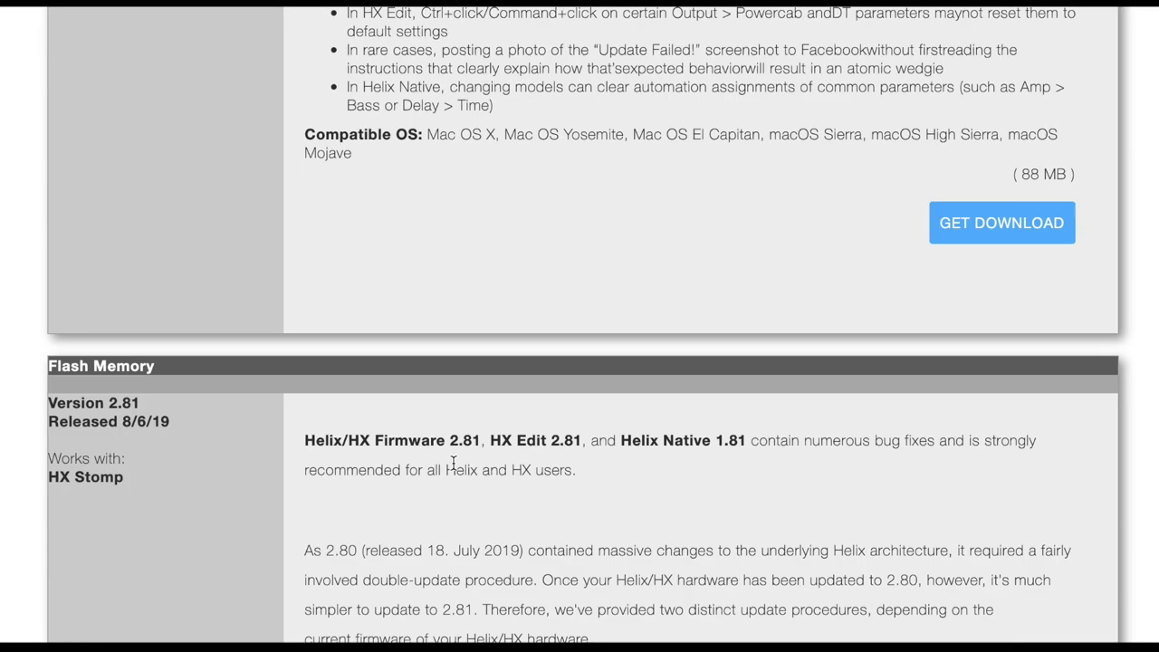
{"action": "scroll", "coordinate": [458, 471], "scroll_direction": "up", "scroll_amount": 3}
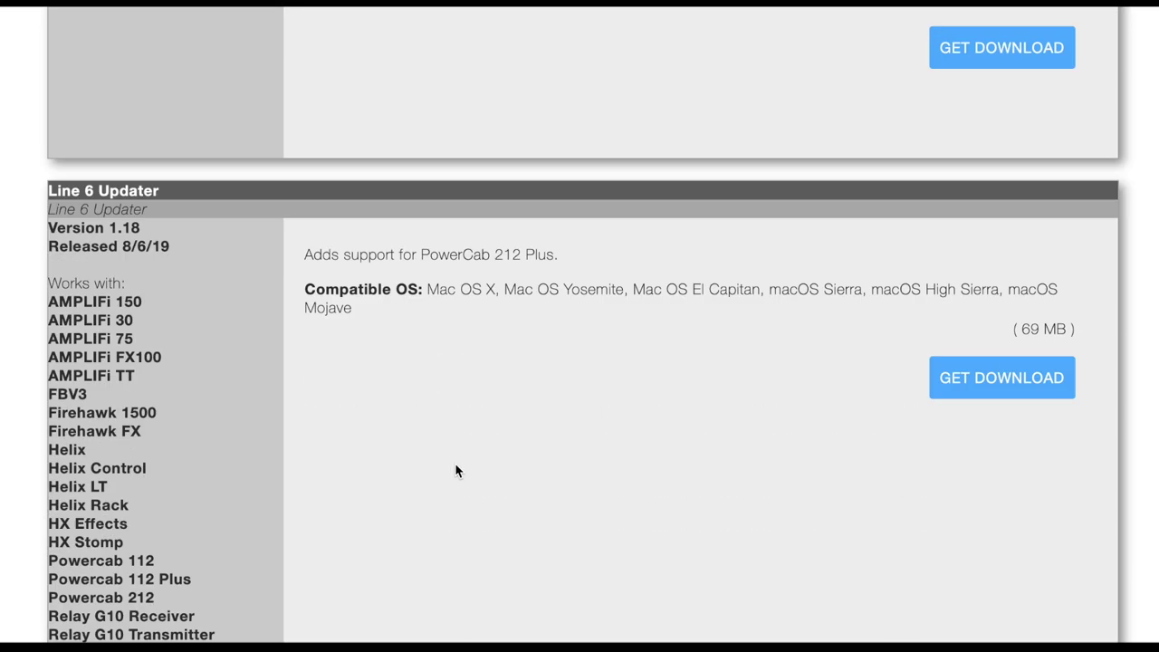
{"action": "scroll", "coordinate": [444, 457], "scroll_direction": "down", "scroll_amount": 1}
{"action": "left_click", "coordinate": [981, 347]}
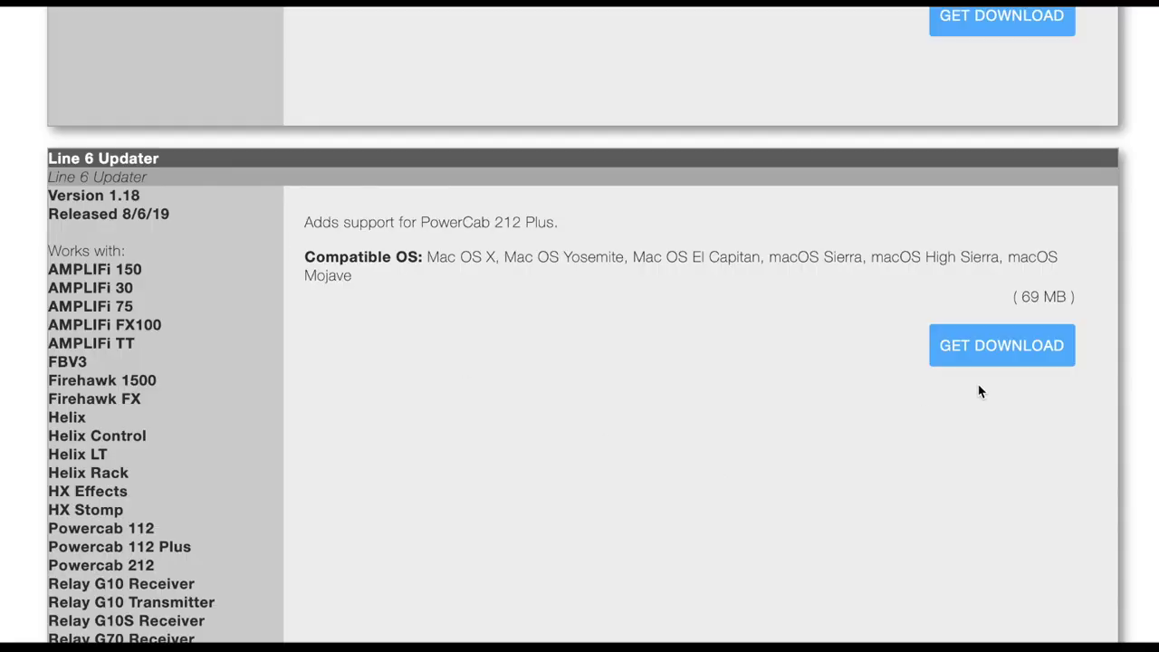
{"action": "right_click", "coordinate": [1013, 340]}
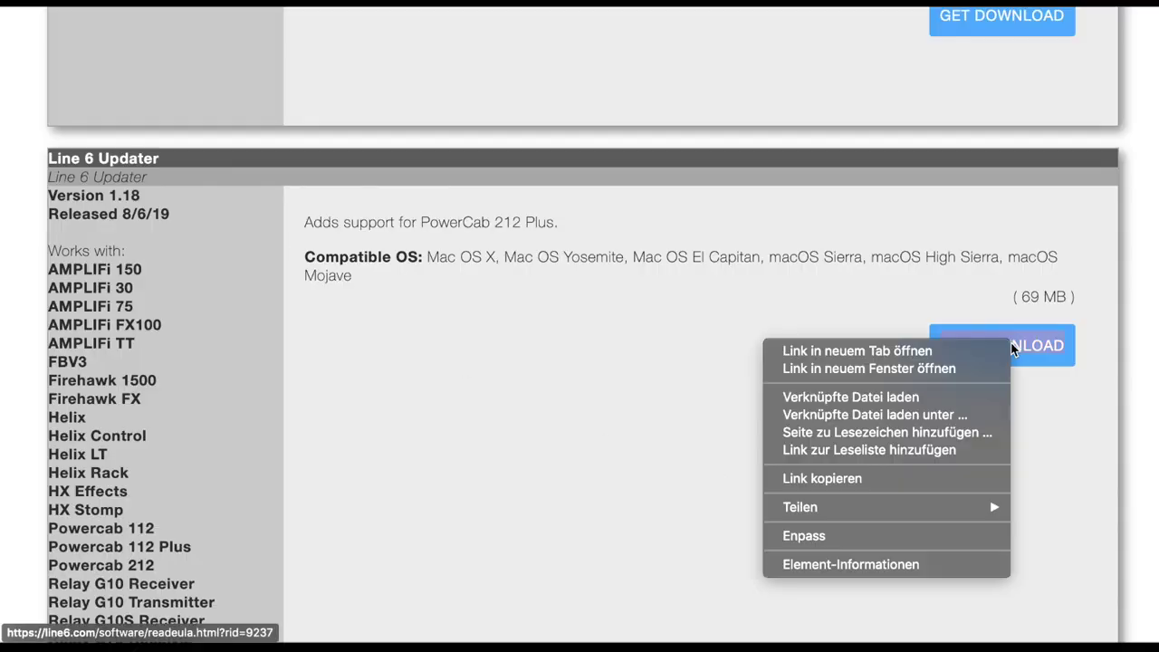
{"action": "left_click", "coordinate": [880, 349]}
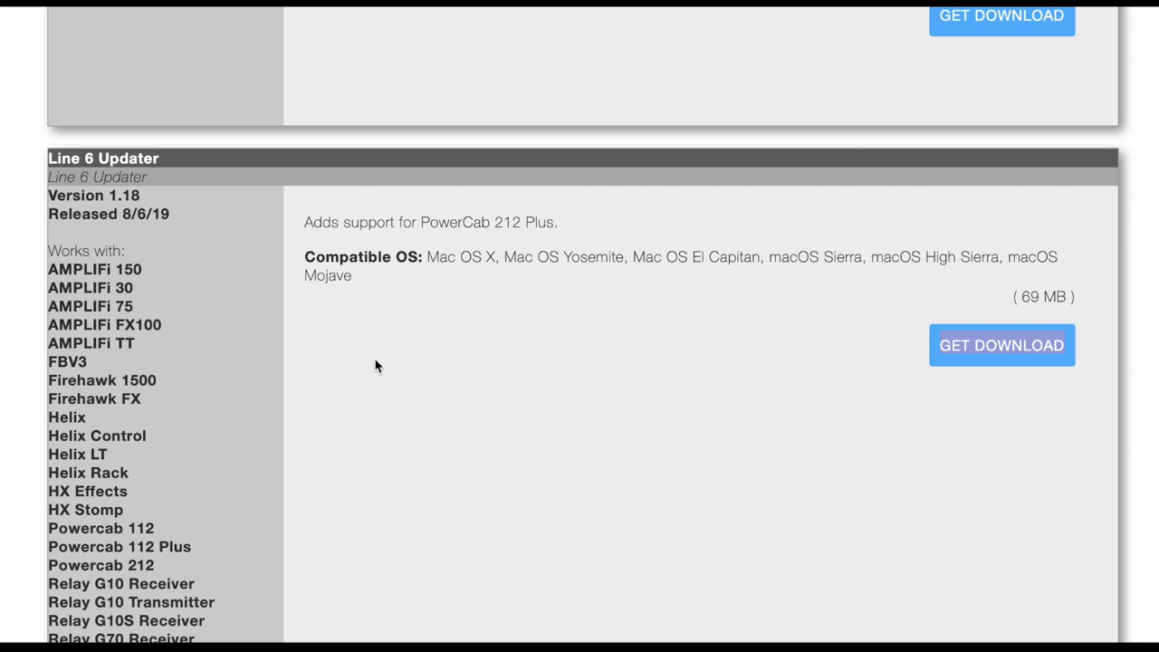
Look through the Flash Memory 2.80 notes for the backup and update instructions and the new features
{"action": "scroll", "coordinate": [377, 365], "scroll_direction": "down", "scroll_amount": 15}
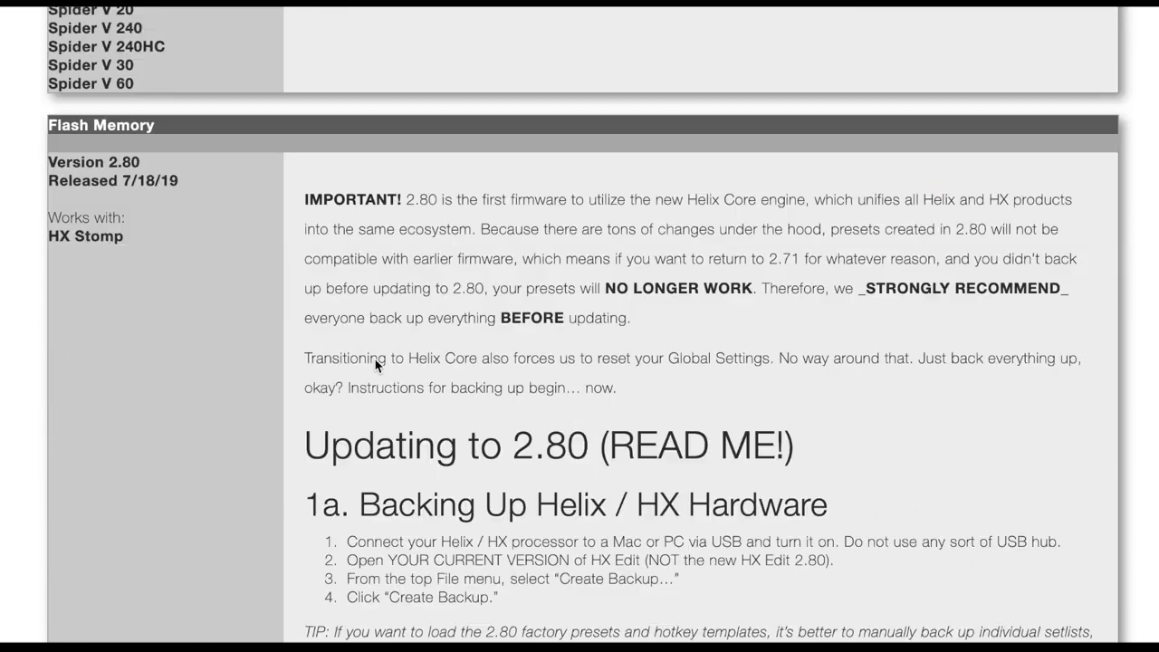
{"action": "scroll", "coordinate": [377, 365], "scroll_direction": "down", "scroll_amount": 20}
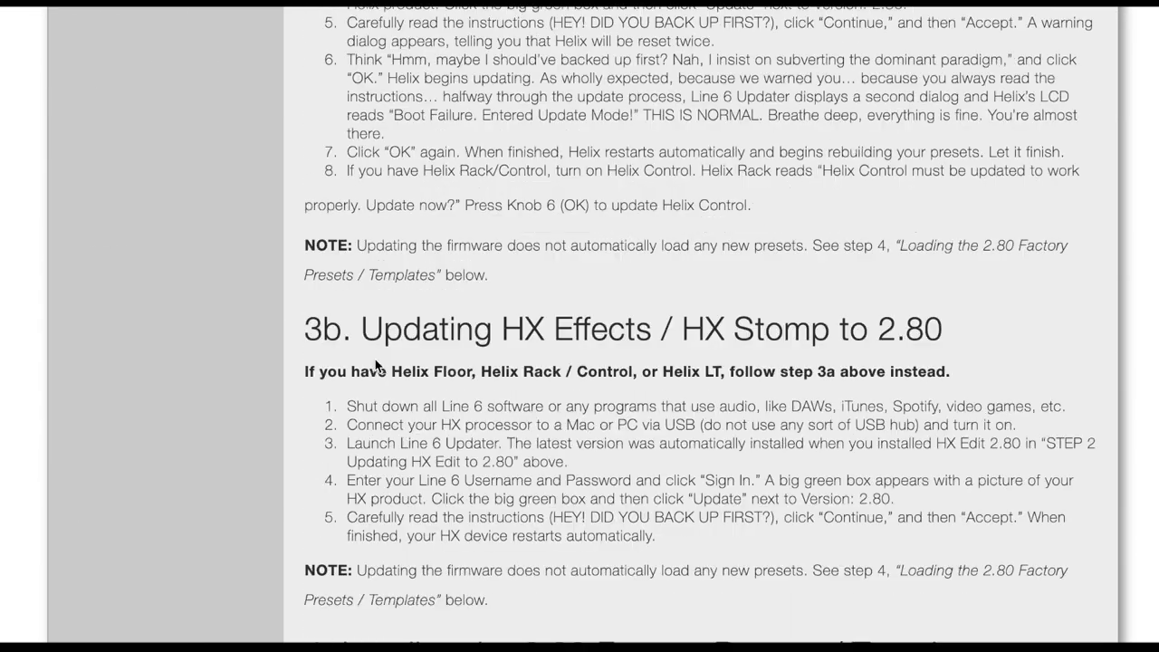
{"action": "scroll", "coordinate": [376, 360], "scroll_direction": "down", "scroll_amount": 20}
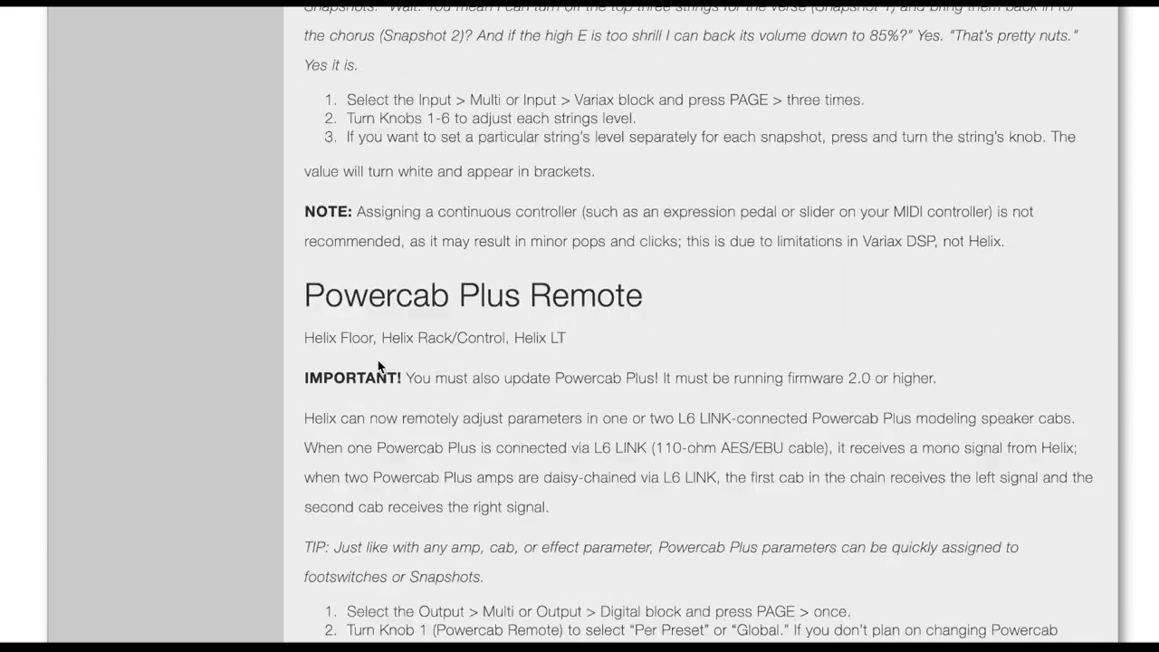
{"action": "scroll", "coordinate": [378, 361], "scroll_direction": "down", "scroll_amount": 20}
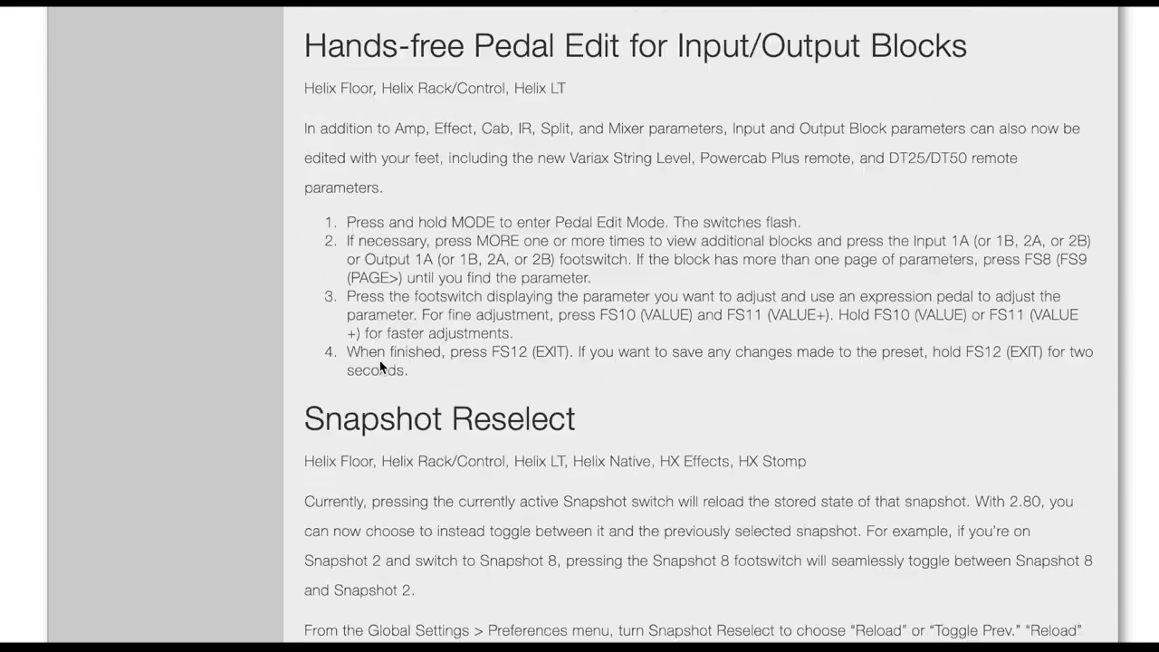
{"action": "scroll", "coordinate": [380, 365], "scroll_direction": "up", "scroll_amount": 20}
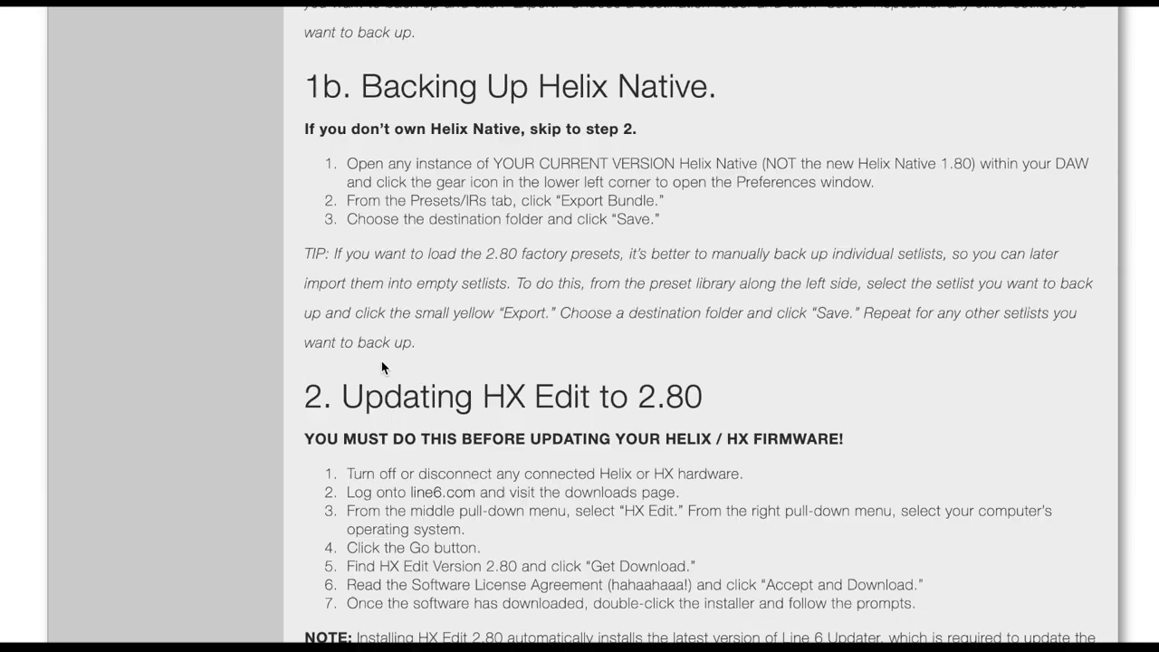
{"action": "scroll", "coordinate": [391, 366], "scroll_direction": "down", "scroll_amount": 20}
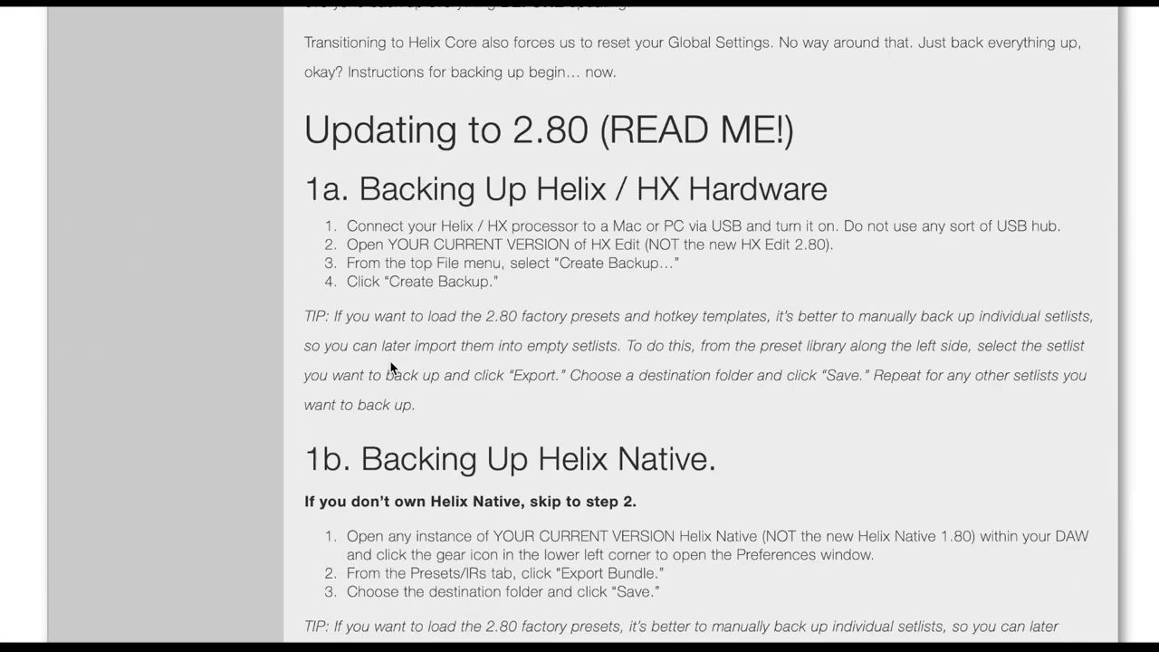
{"action": "scroll", "coordinate": [392, 366], "scroll_direction": "down", "scroll_amount": 20}
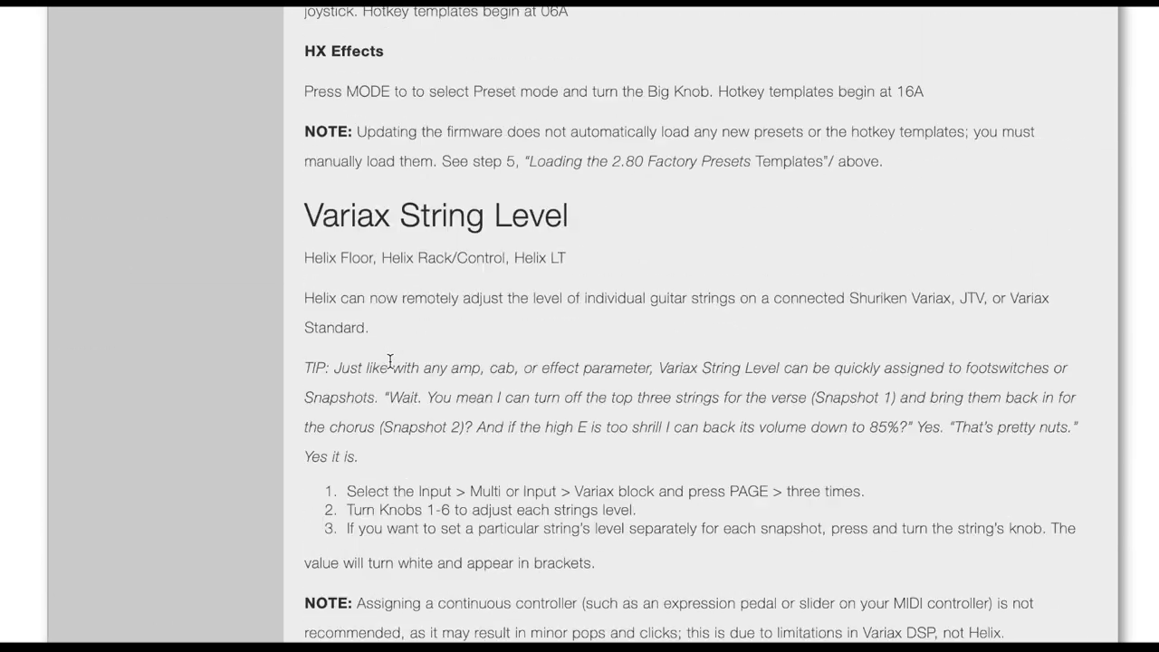
{"action": "scroll", "coordinate": [390, 361], "scroll_direction": "down", "scroll_amount": 20}
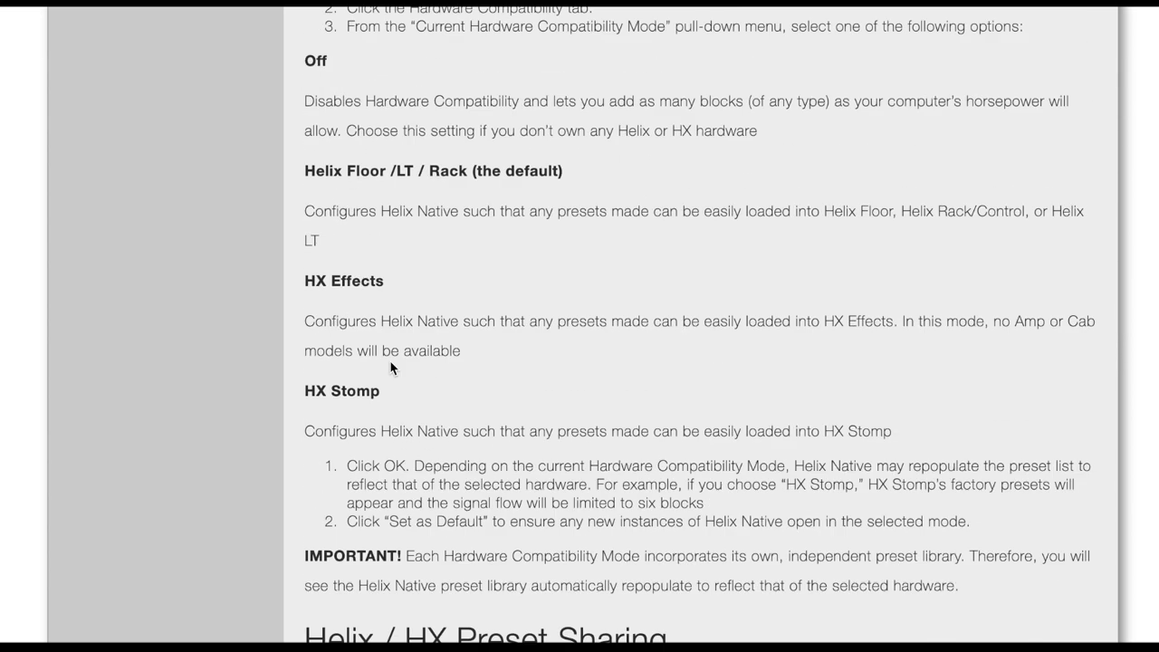
{"action": "scroll", "coordinate": [390, 361], "scroll_direction": "down", "scroll_amount": 20}
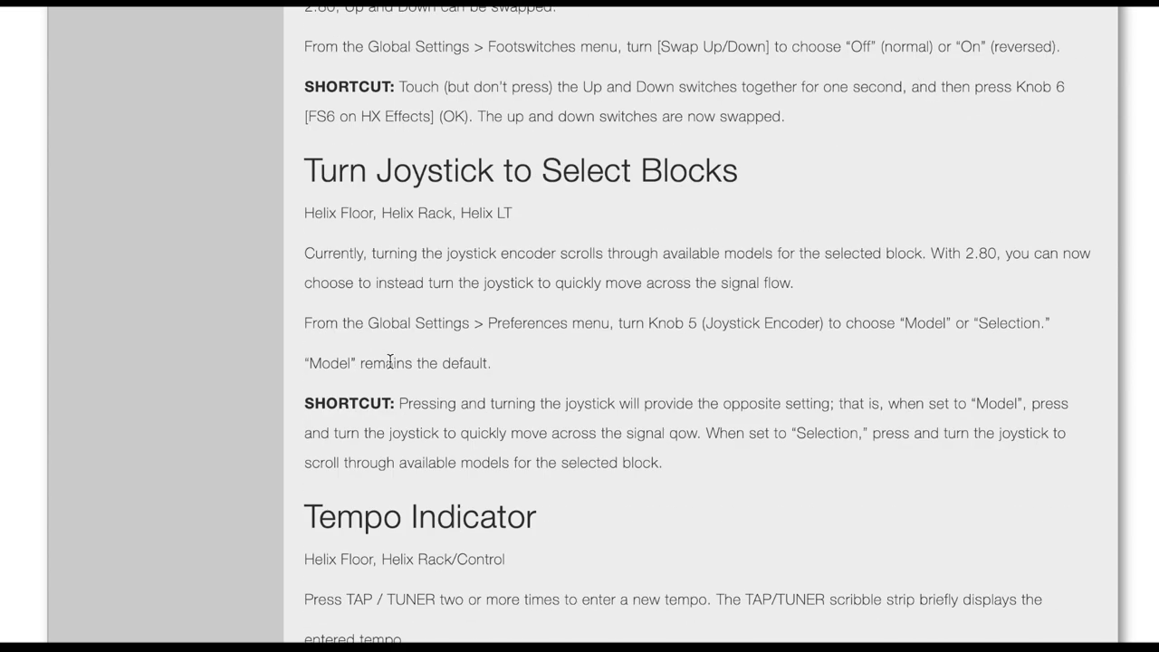
Find the Line 6 Helix Driver2 1.0.7 entry, review its notes, and open its download link in a new tab
{"action": "scroll", "coordinate": [391, 362], "scroll_direction": "down", "scroll_amount": 20}
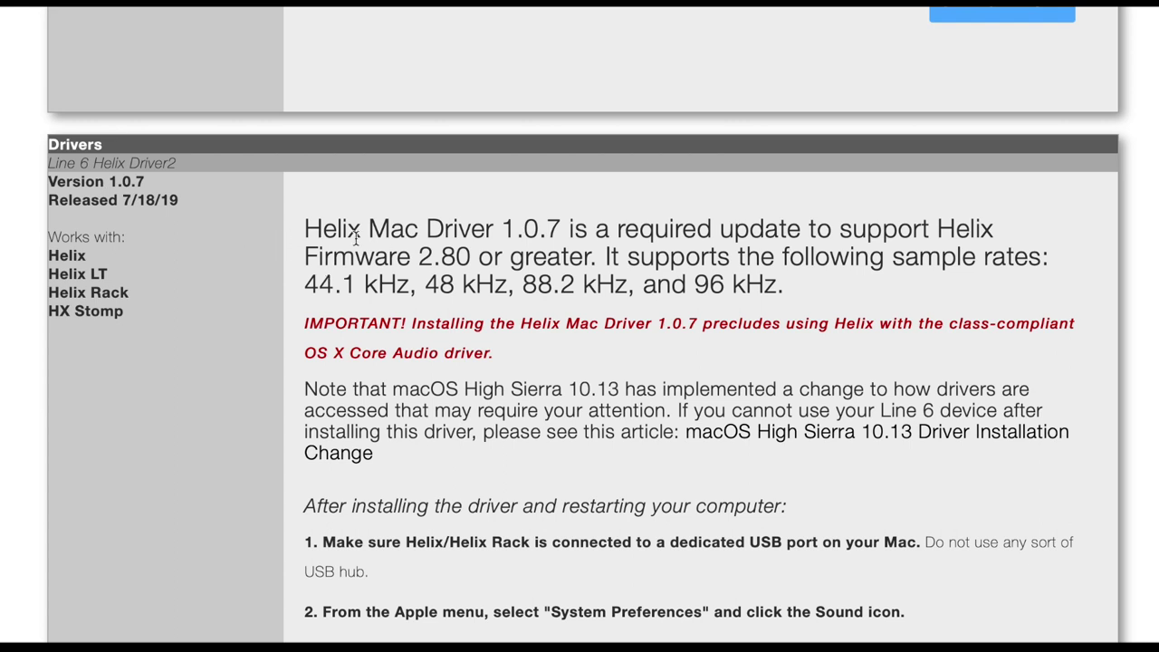
{"action": "scroll", "coordinate": [389, 288], "scroll_direction": "up", "scroll_amount": 1}
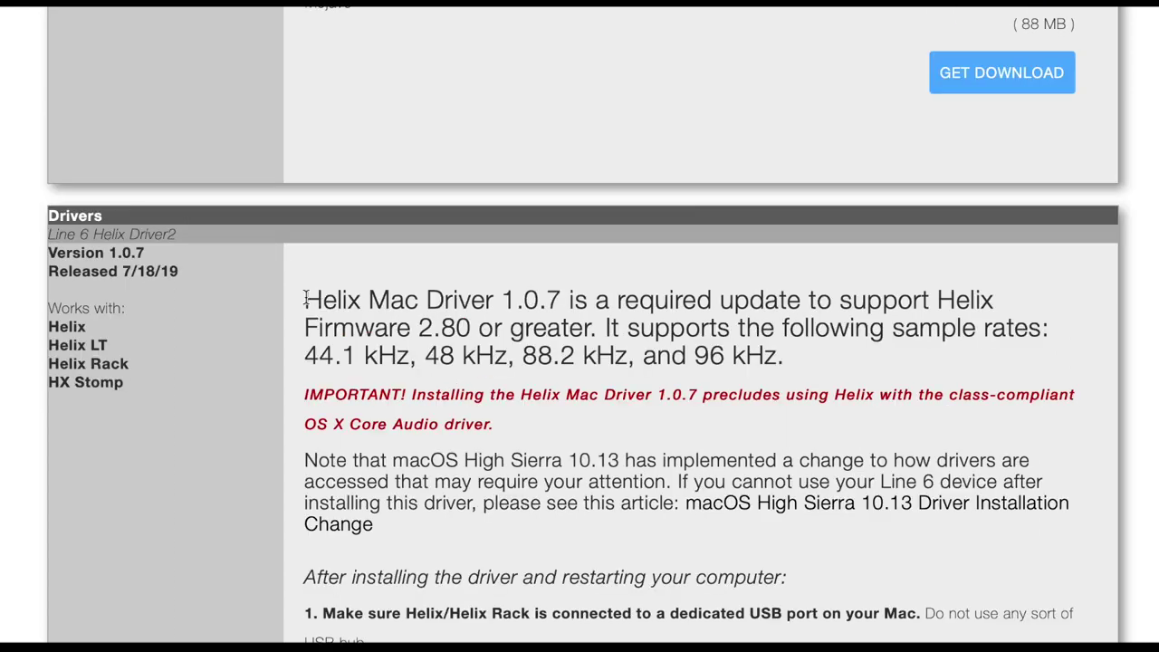
{"action": "scroll", "coordinate": [306, 299], "scroll_direction": "down", "scroll_amount": 1}
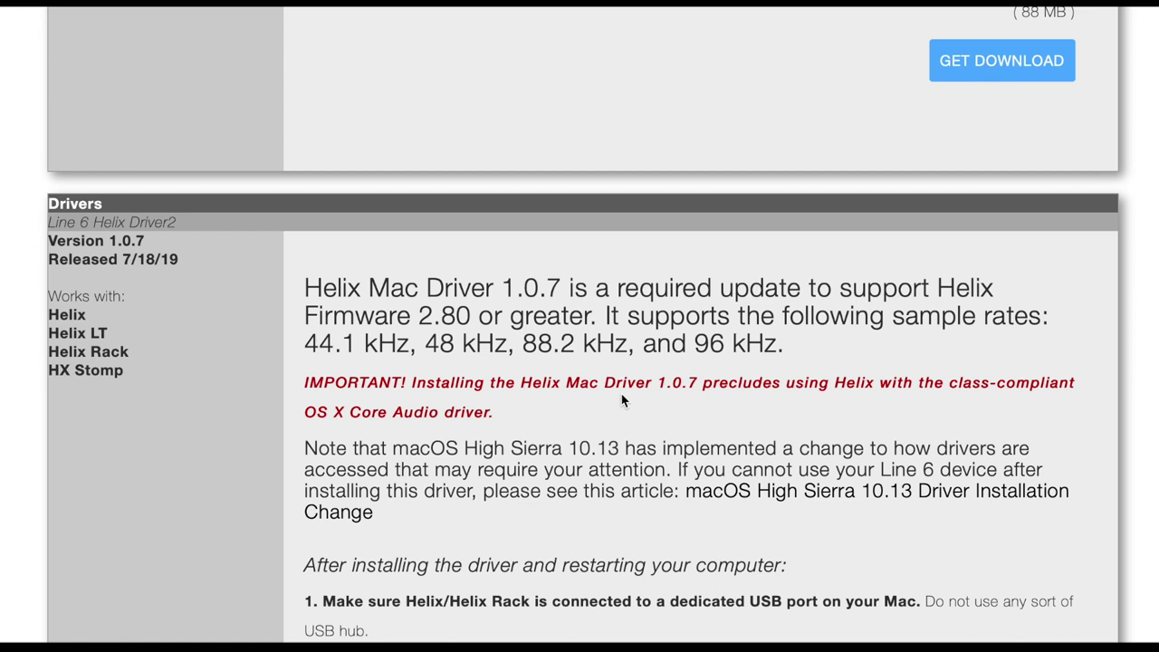
{"action": "scroll", "coordinate": [621, 401], "scroll_direction": "down", "scroll_amount": 10}
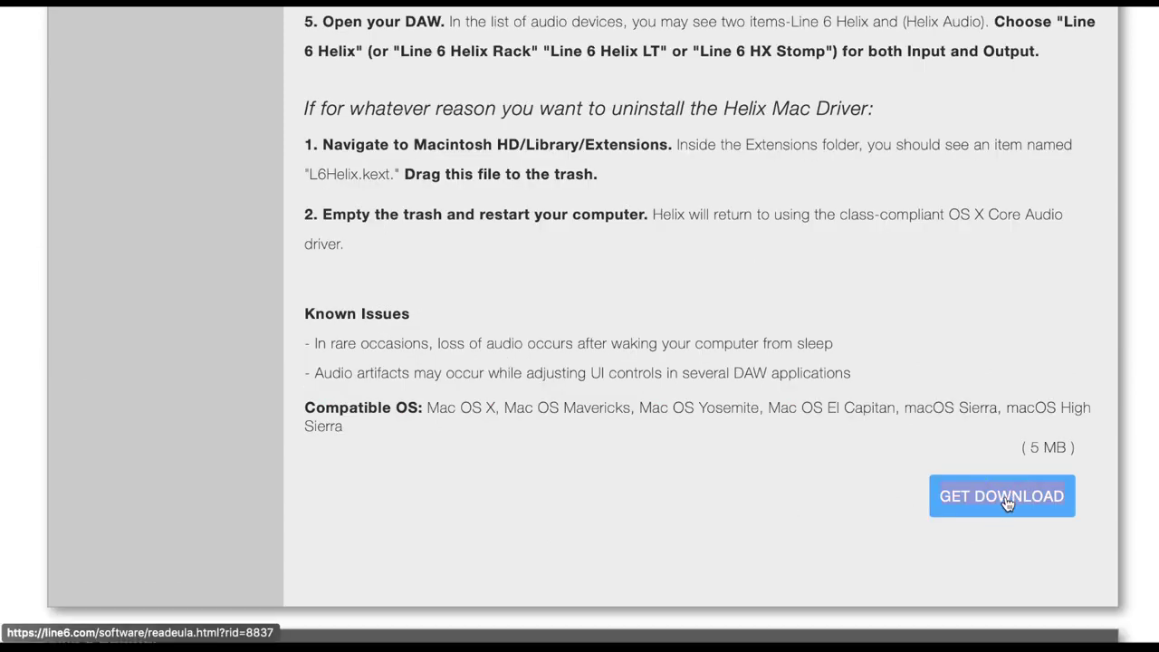
{"action": "right_click", "coordinate": [1008, 503]}
{"action": "left_click", "coordinate": [936, 505]}
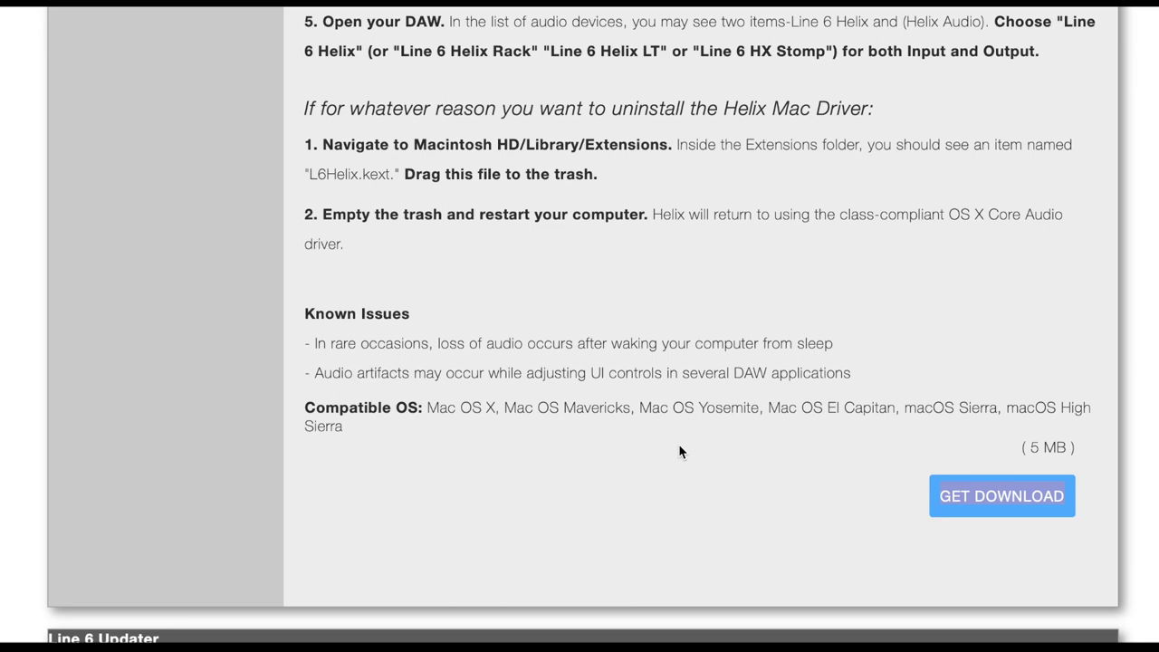
Switch to Line 6 Updater, sign in with the remembered account to check the connected HX Stomp, and close the updater
{"action": "scroll", "coordinate": [648, 435], "scroll_direction": "up", "scroll_amount": 15}
{"action": "scroll", "coordinate": [648, 435], "scroll_direction": "up", "scroll_amount": 10}
{"action": "scroll", "coordinate": [647, 434], "scroll_direction": "up", "scroll_amount": 10}
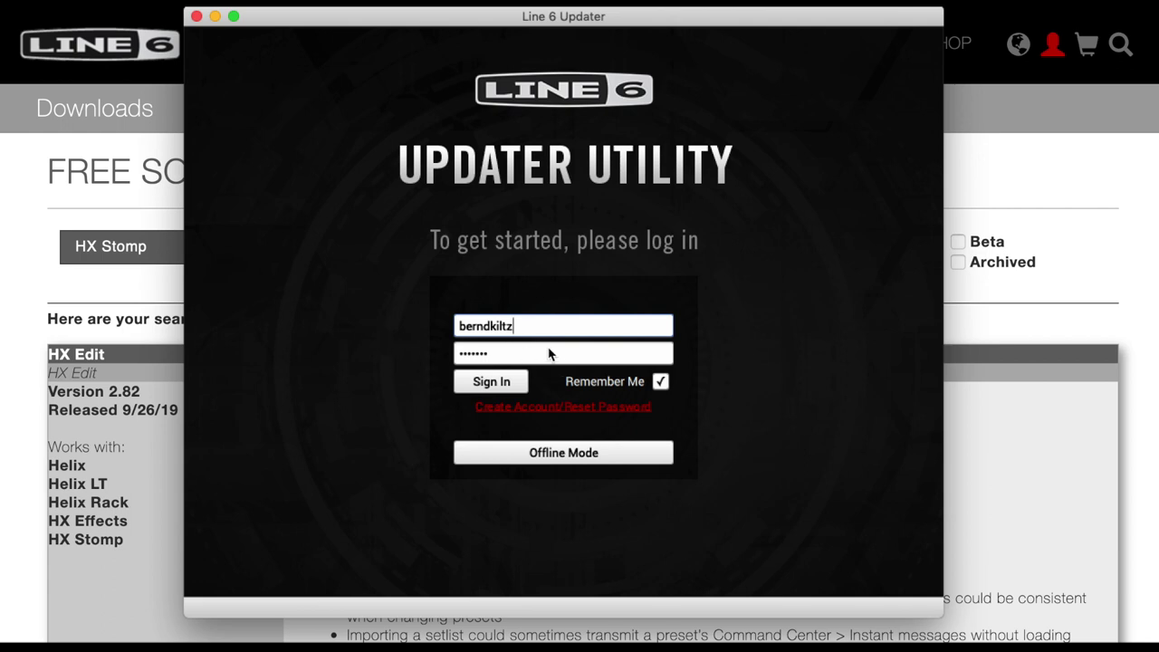
{"action": "left_click_drag", "start_coordinate": [476, 15], "coordinate": [491, 25]}
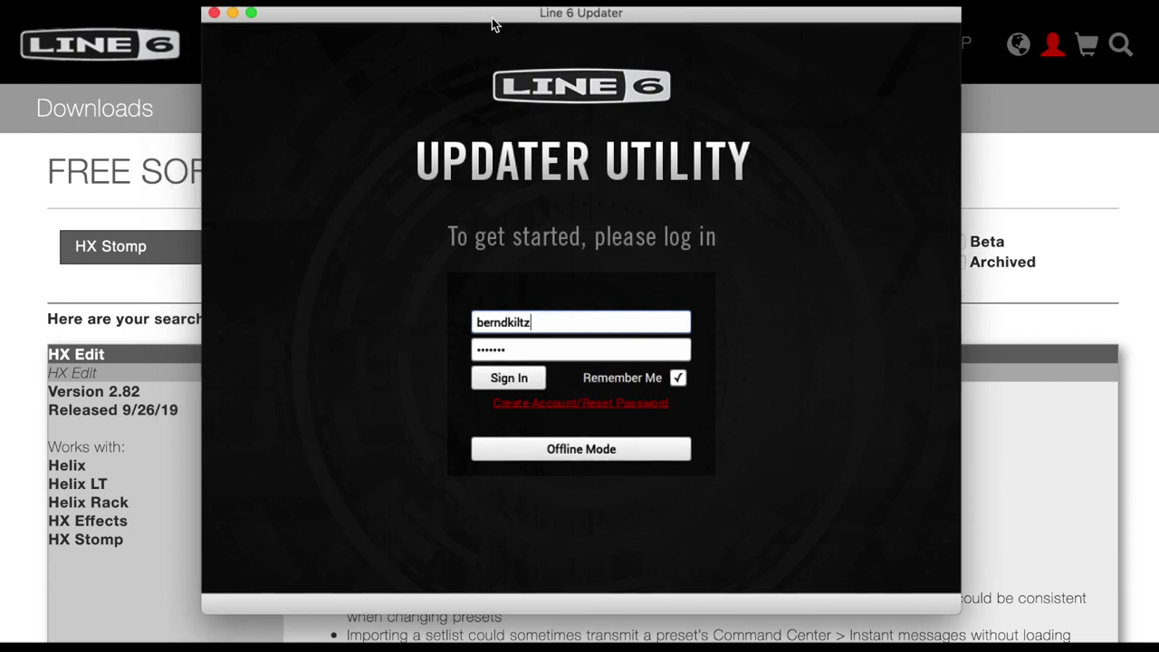
{"action": "left_click", "coordinate": [510, 377]}
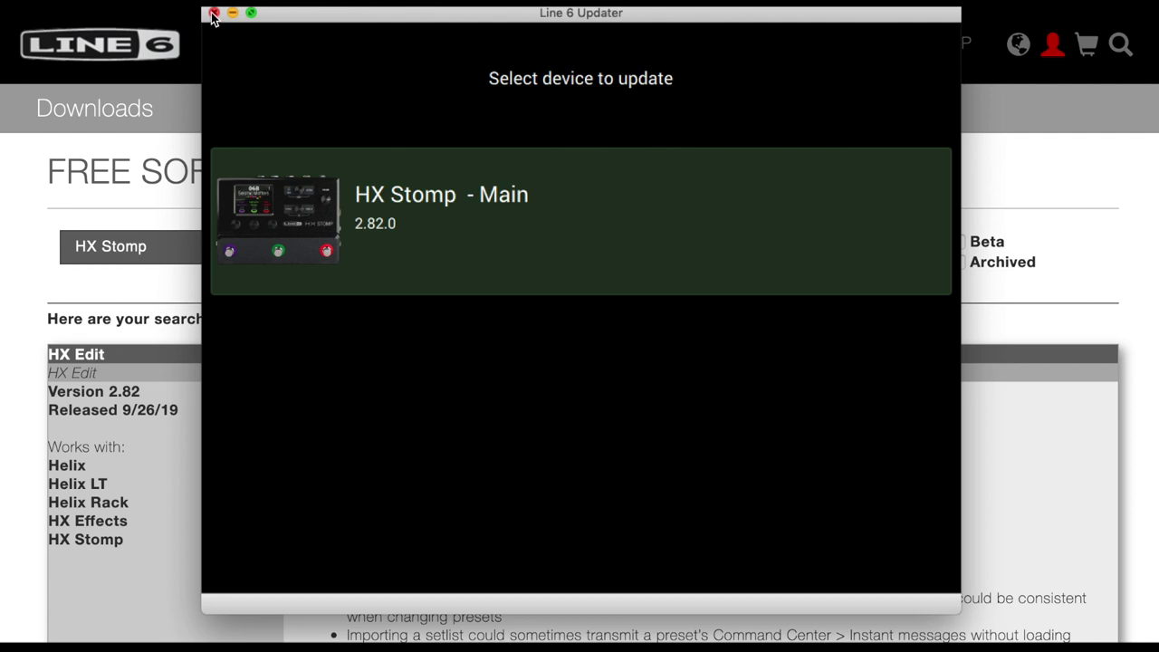
{"action": "left_click", "coordinate": [214, 14]}
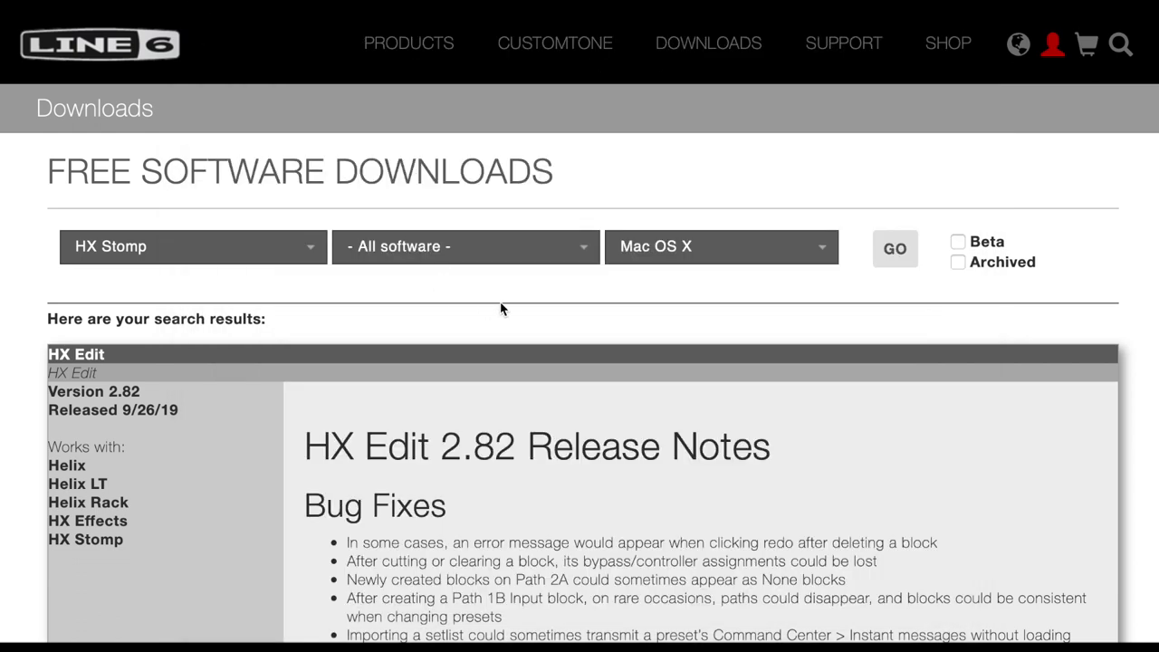
In the Flash Memory 2.81 entry of the search results, open the update instructions for hardware running 2.71.0 firmware or older
{"action": "scroll", "coordinate": [519, 320], "scroll_direction": "down", "scroll_amount": 10}
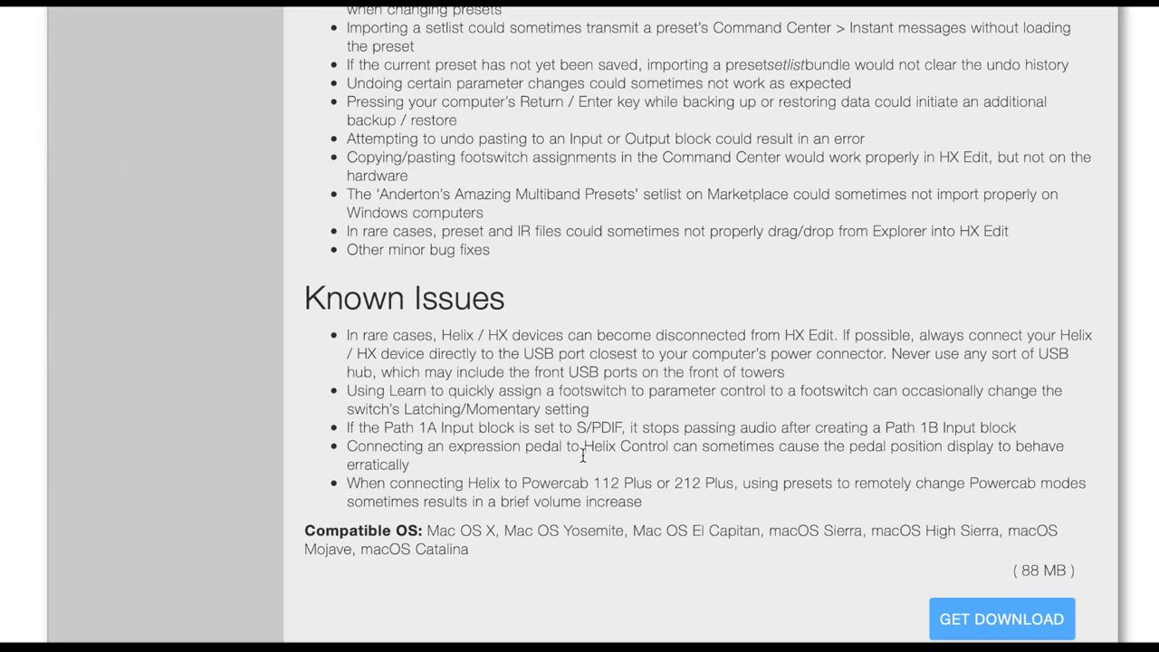
{"action": "scroll", "coordinate": [582, 457], "scroll_direction": "up", "scroll_amount": 15}
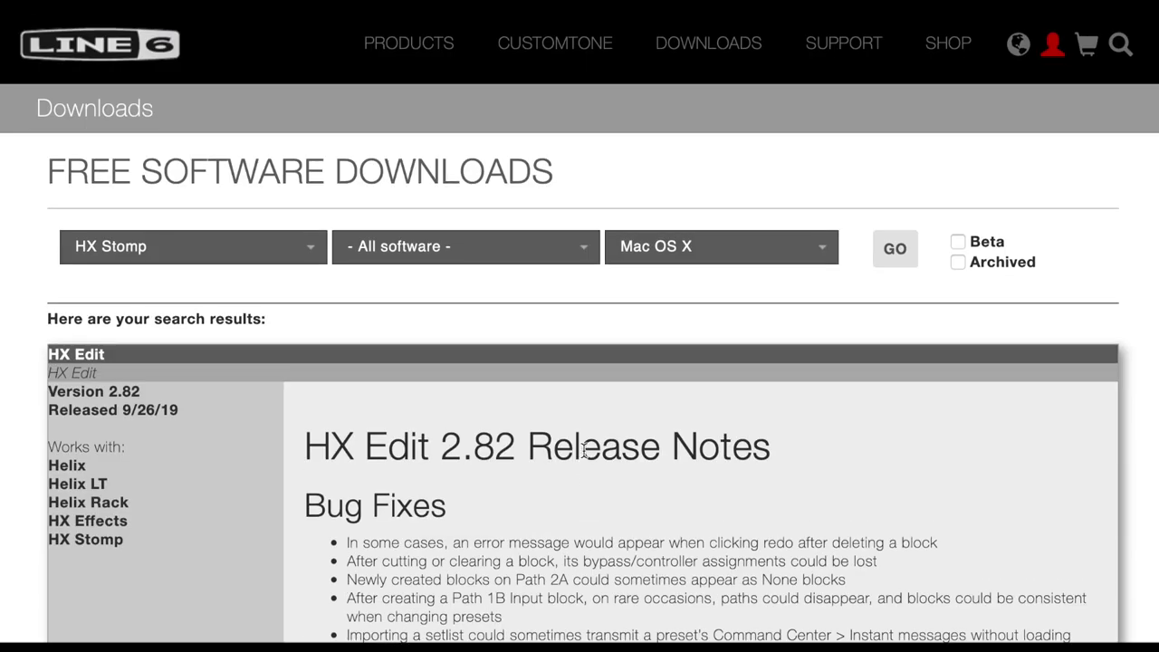
{"action": "scroll", "coordinate": [567, 428], "scroll_direction": "down", "scroll_amount": 15}
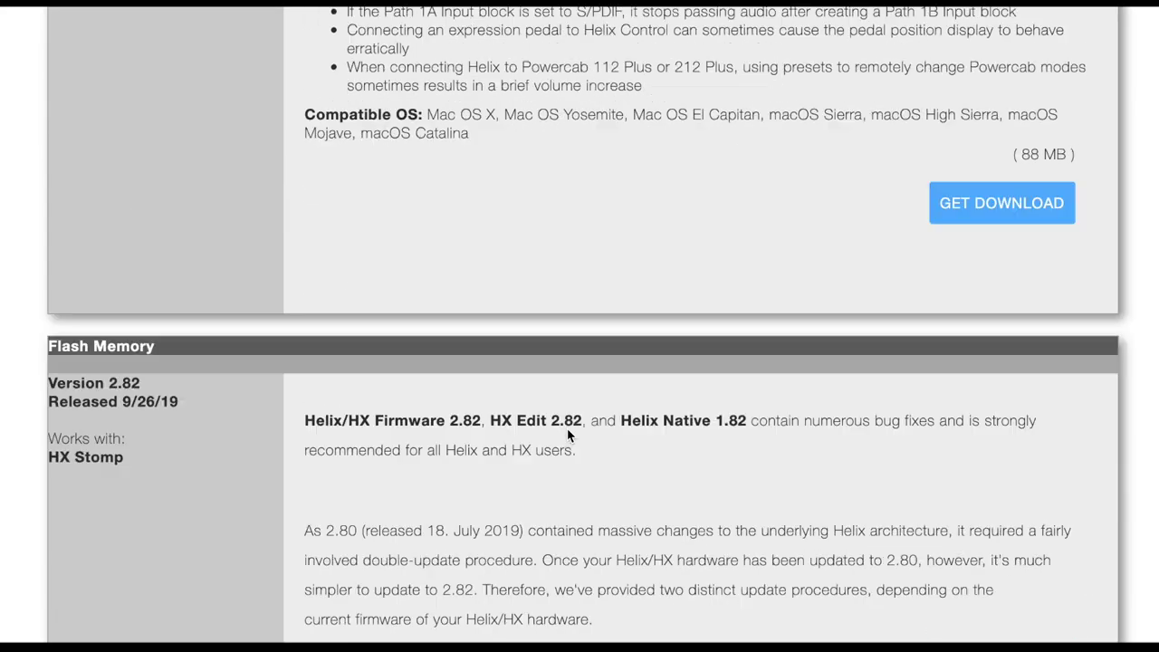
{"action": "scroll", "coordinate": [568, 437], "scroll_direction": "down", "scroll_amount": 5}
{"action": "scroll", "coordinate": [568, 431], "scroll_direction": "down", "scroll_amount": 12}
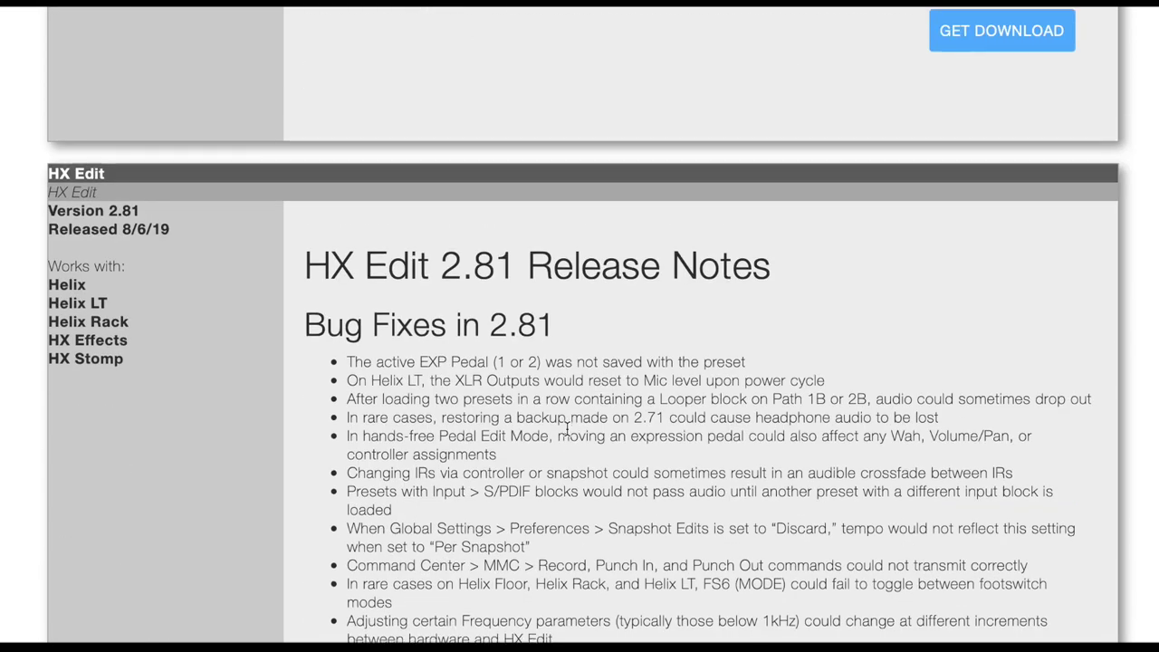
{"action": "scroll", "coordinate": [564, 417], "scroll_direction": "down", "scroll_amount": 3}
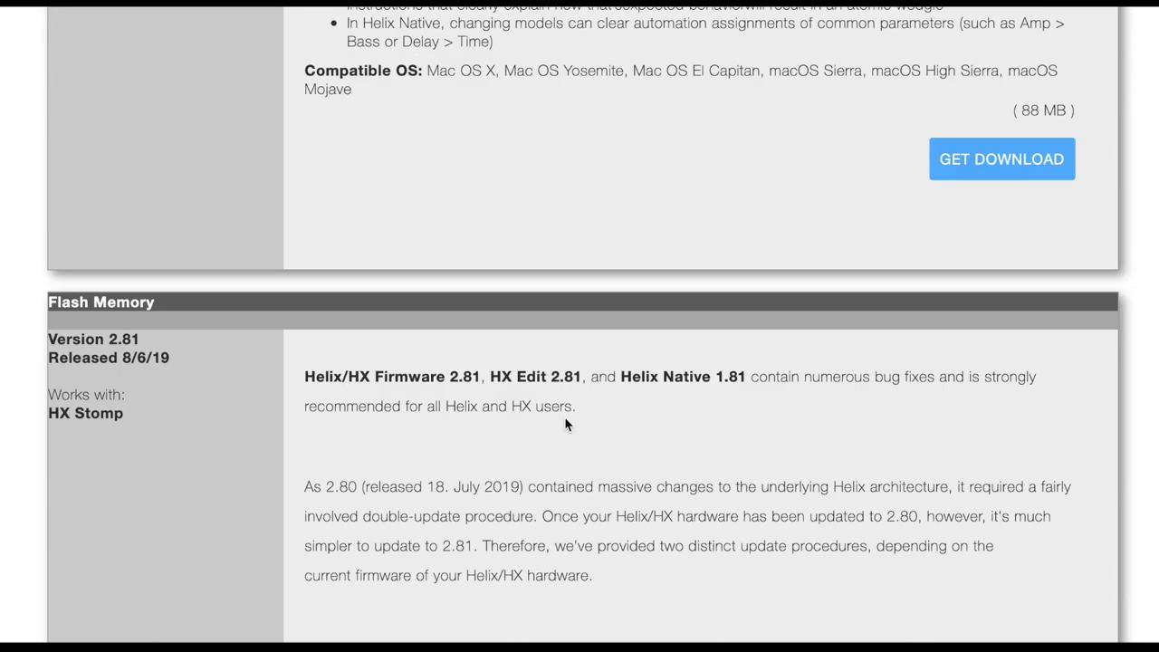
{"action": "scroll", "coordinate": [565, 417], "scroll_direction": "down", "scroll_amount": 10}
{"action": "scroll", "coordinate": [564, 417], "scroll_direction": "up", "scroll_amount": 2}
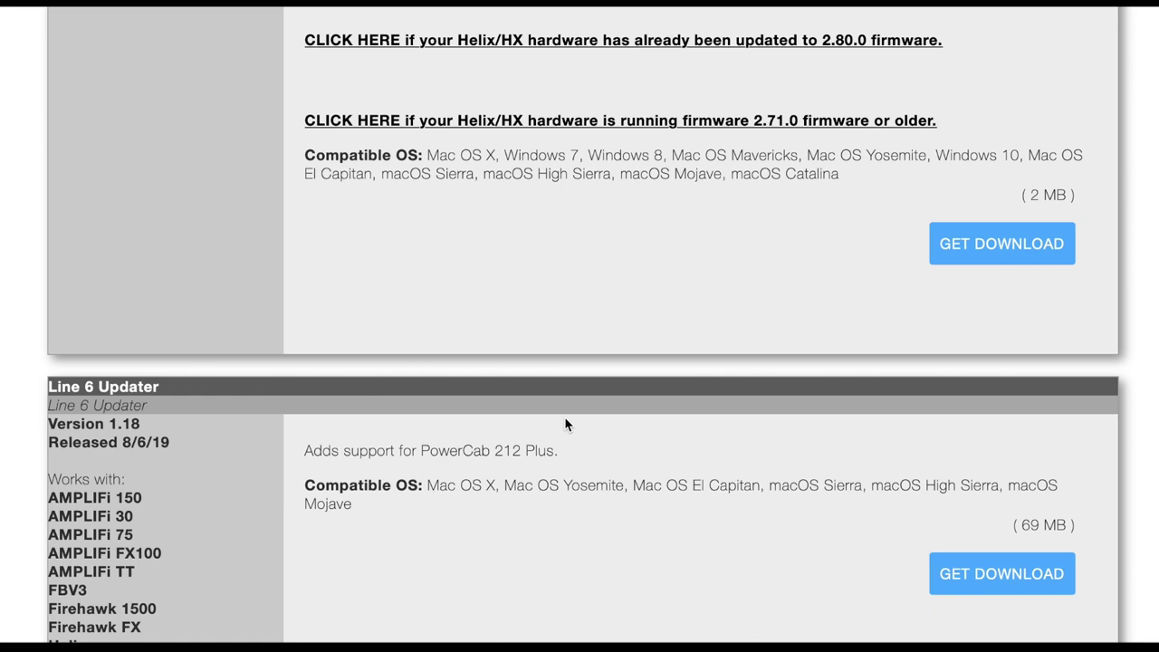
{"action": "scroll", "coordinate": [565, 420], "scroll_direction": "up", "scroll_amount": 4}
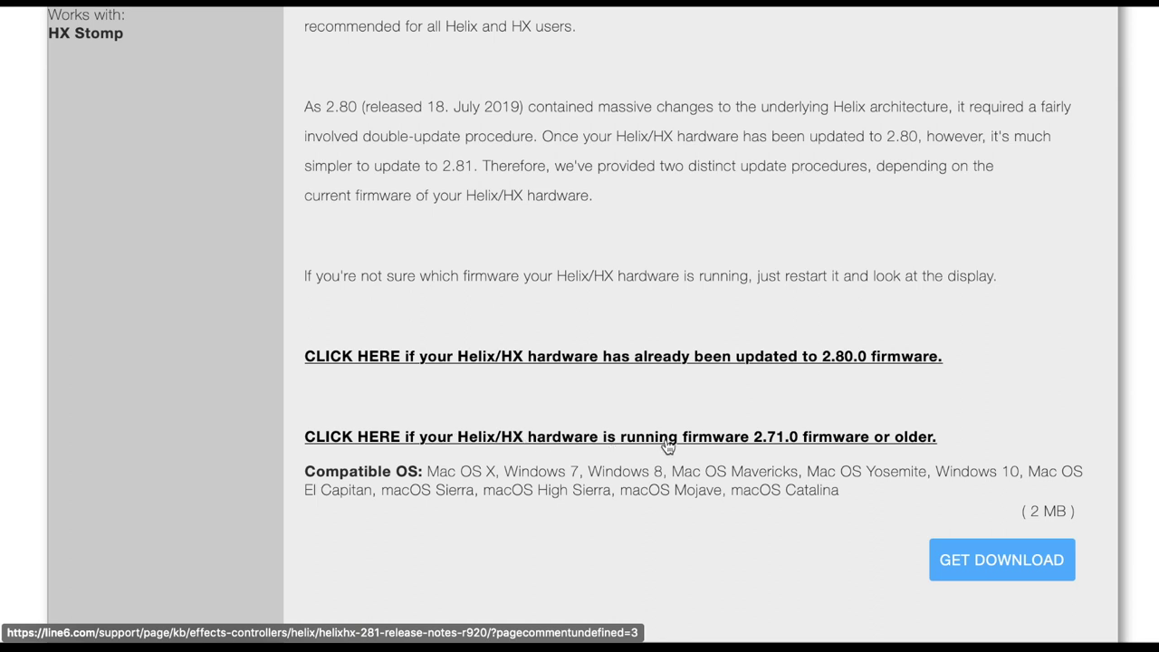
{"action": "left_click", "coordinate": [855, 437]}
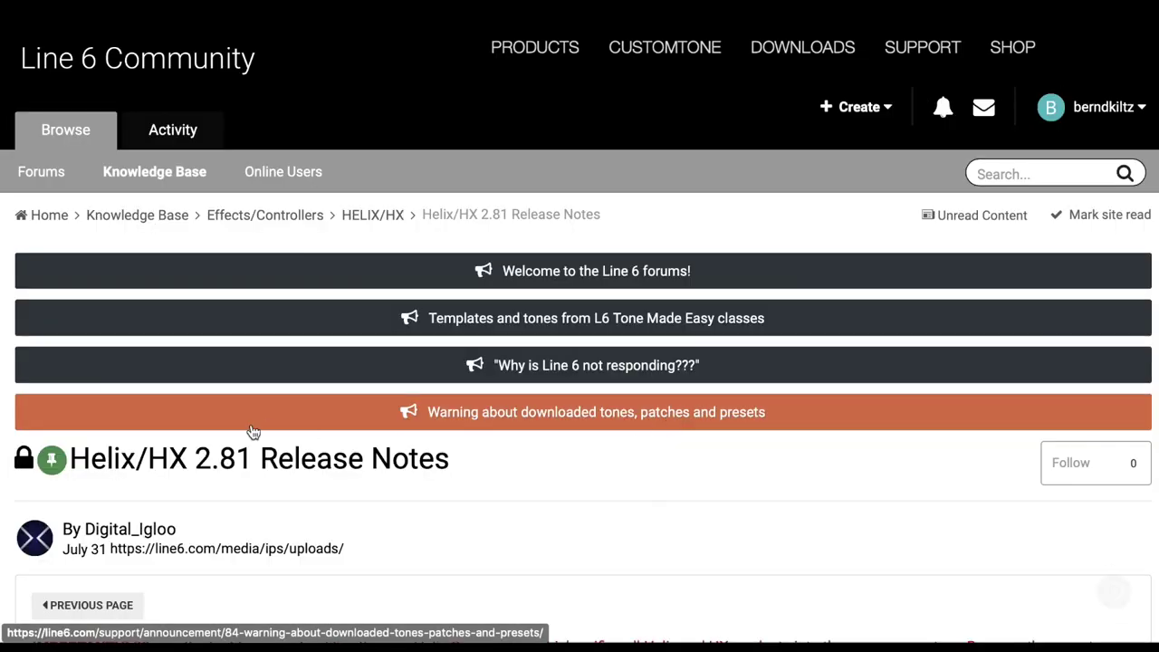
Review the Helix/HX 2.81 release notes for the hardware backup steps when updating from 2.71 or earlier
{"action": "scroll", "coordinate": [460, 420], "scroll_direction": "down", "scroll_amount": 5}
{"action": "scroll", "coordinate": [460, 420], "scroll_direction": "down", "scroll_amount": 7}
{"action": "scroll", "coordinate": [461, 416], "scroll_direction": "up", "scroll_amount": 3}
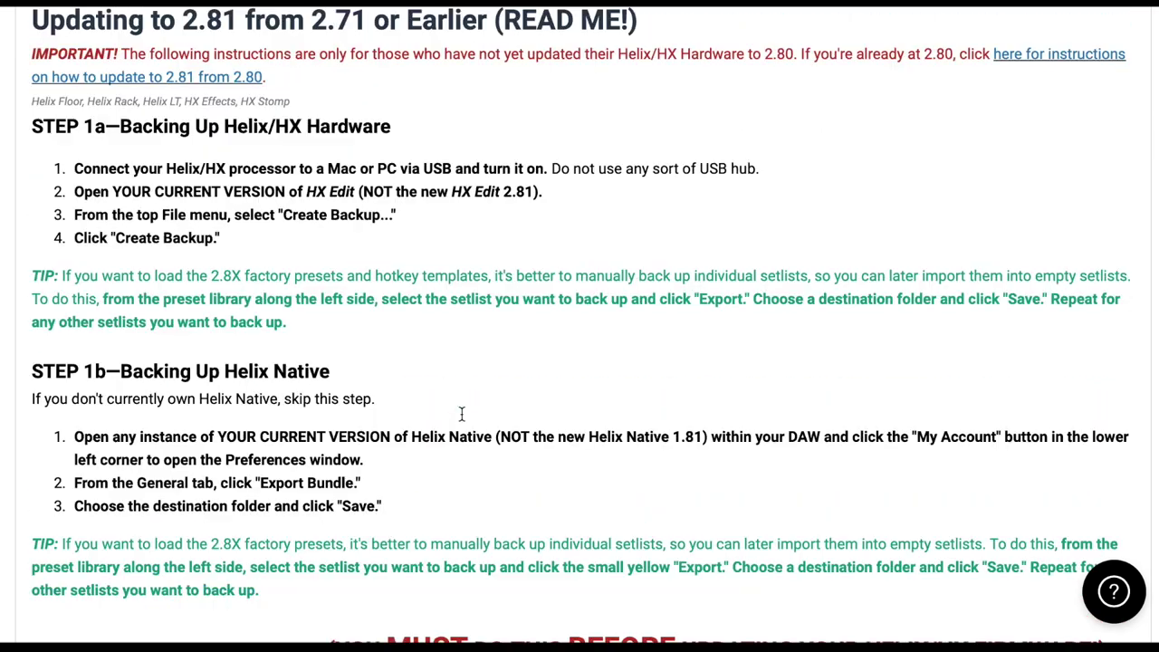
{"action": "scroll", "coordinate": [462, 419], "scroll_direction": "up", "scroll_amount": 3}
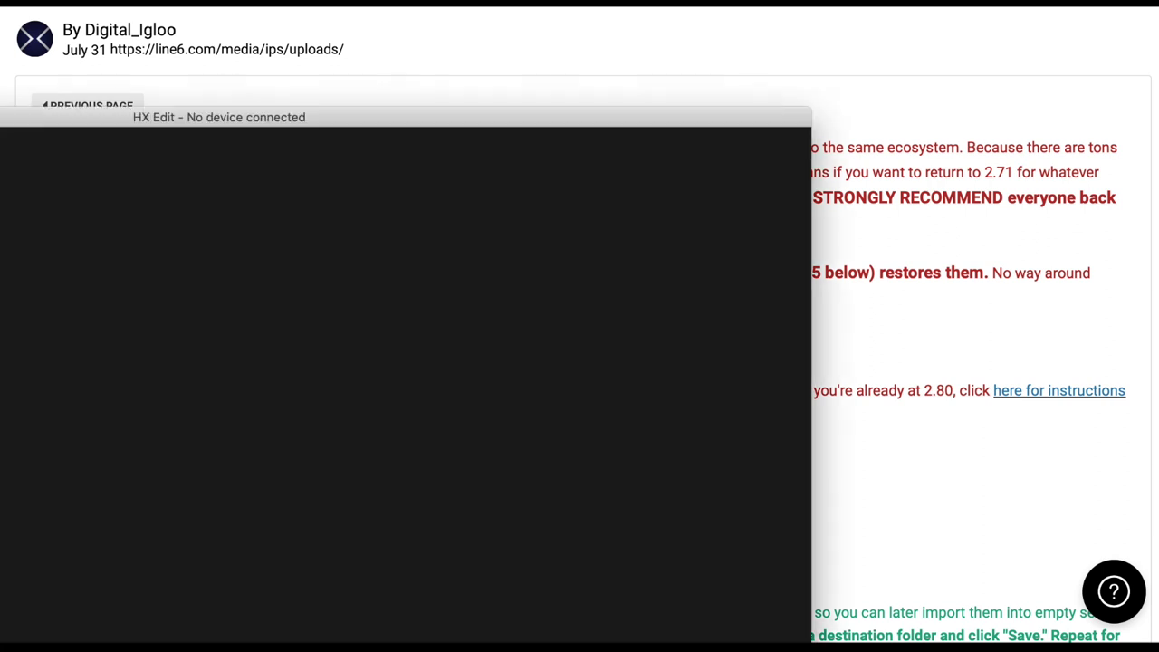
Switch to HX Edit, look through the HX Stomp preset list, and select preset 022 New Preset
{"action": "left_click_drag", "start_coordinate": [154, 116], "coordinate": [451, 3]}
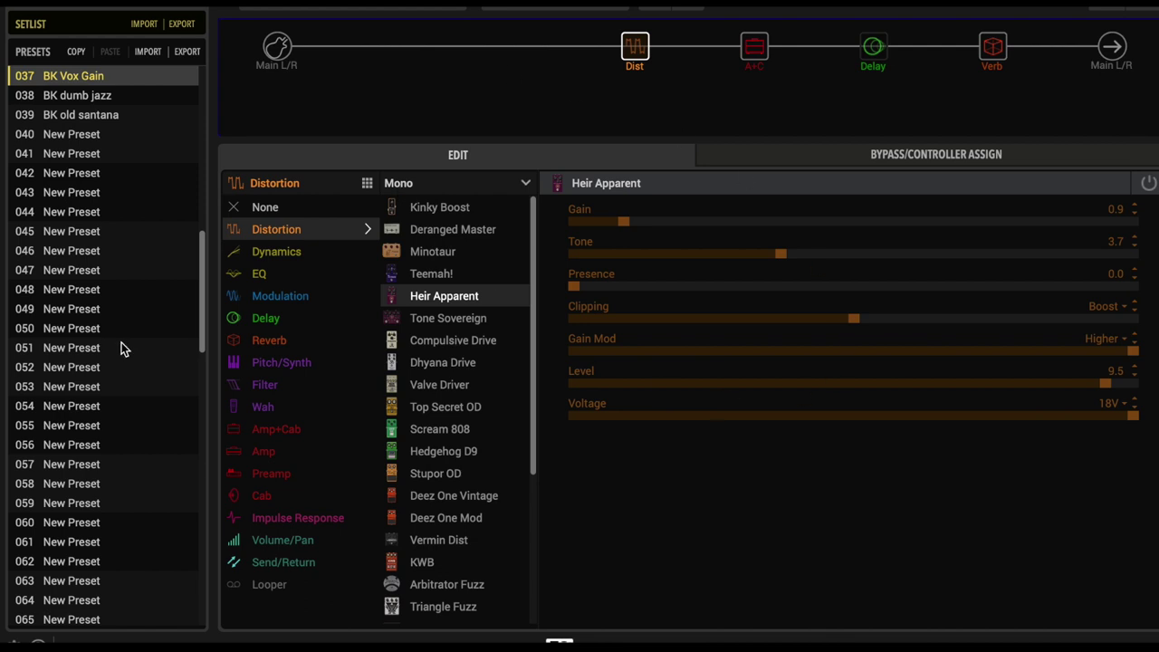
{"action": "scroll", "coordinate": [121, 344], "scroll_direction": "up", "scroll_amount": 5}
{"action": "scroll", "coordinate": [121, 344], "scroll_direction": "up", "scroll_amount": 10}
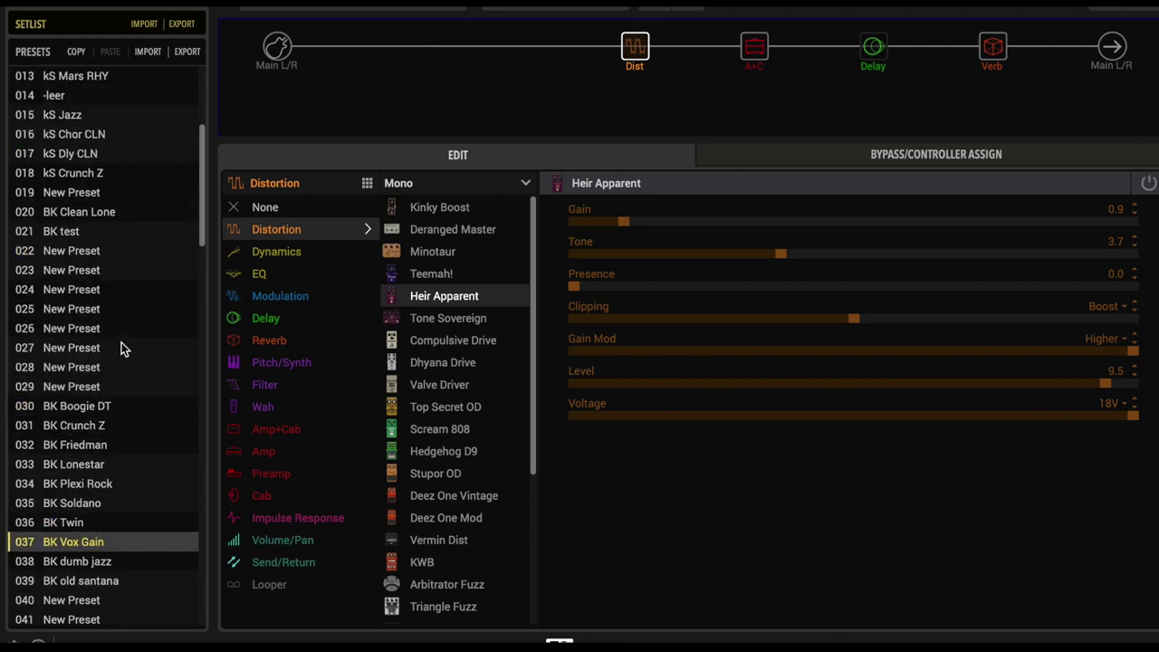
{"action": "scroll", "coordinate": [122, 349], "scroll_direction": "down", "scroll_amount": 3}
{"action": "scroll", "coordinate": [121, 349], "scroll_direction": "up", "scroll_amount": 4}
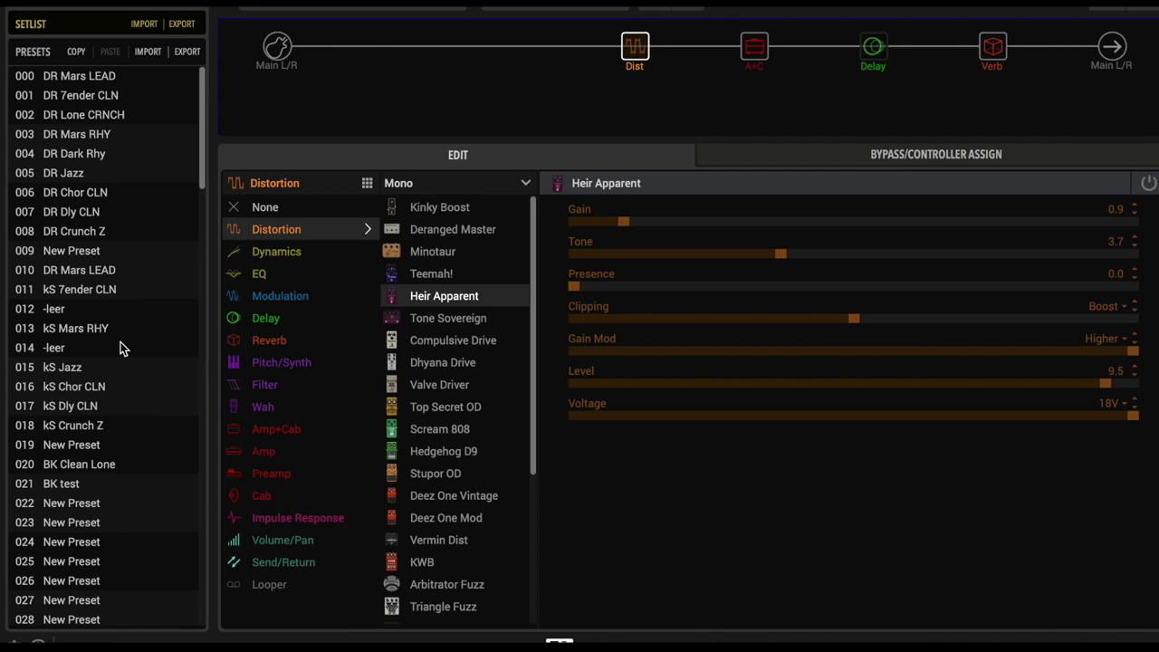
{"action": "scroll", "coordinate": [123, 348], "scroll_direction": "down", "scroll_amount": 3}
{"action": "scroll", "coordinate": [122, 349], "scroll_direction": "up", "scroll_amount": 3}
{"action": "scroll", "coordinate": [121, 348], "scroll_direction": "down", "scroll_amount": 3}
{"action": "left_click", "coordinate": [101, 390]}
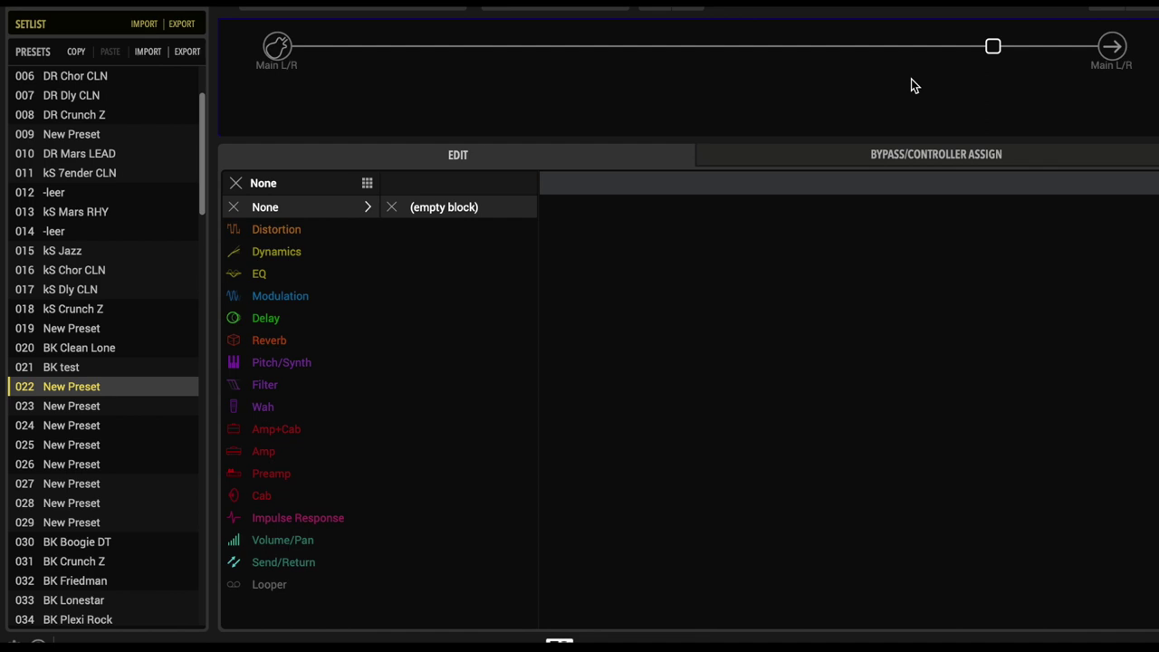
{"action": "scroll", "coordinate": [129, 305], "scroll_direction": "up", "scroll_amount": 2}
{"action": "scroll", "coordinate": [139, 302], "scroll_direction": "down", "scroll_amount": 2}
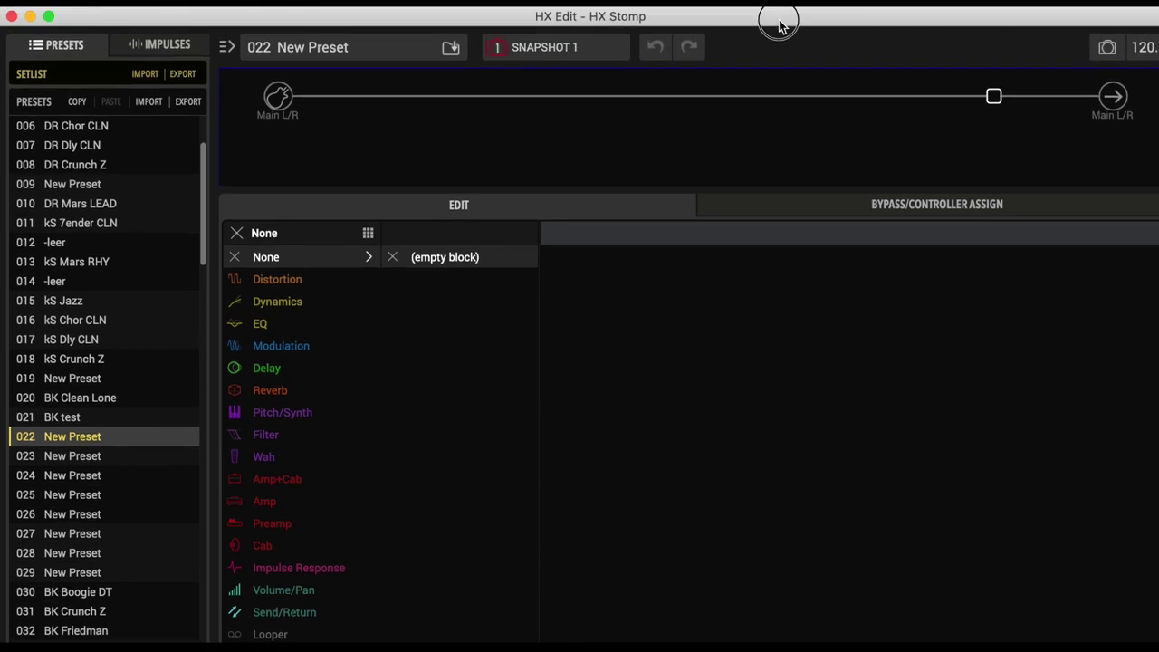